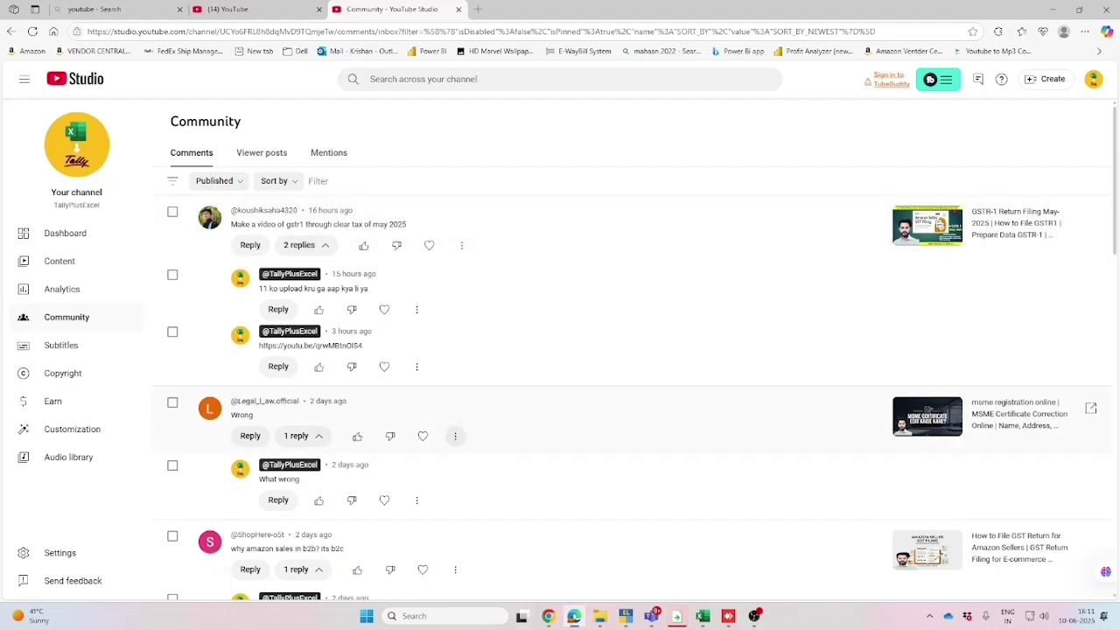
# Switch to the browser window showing the Clear GST dashboard.
pyautogui.click(574, 616)
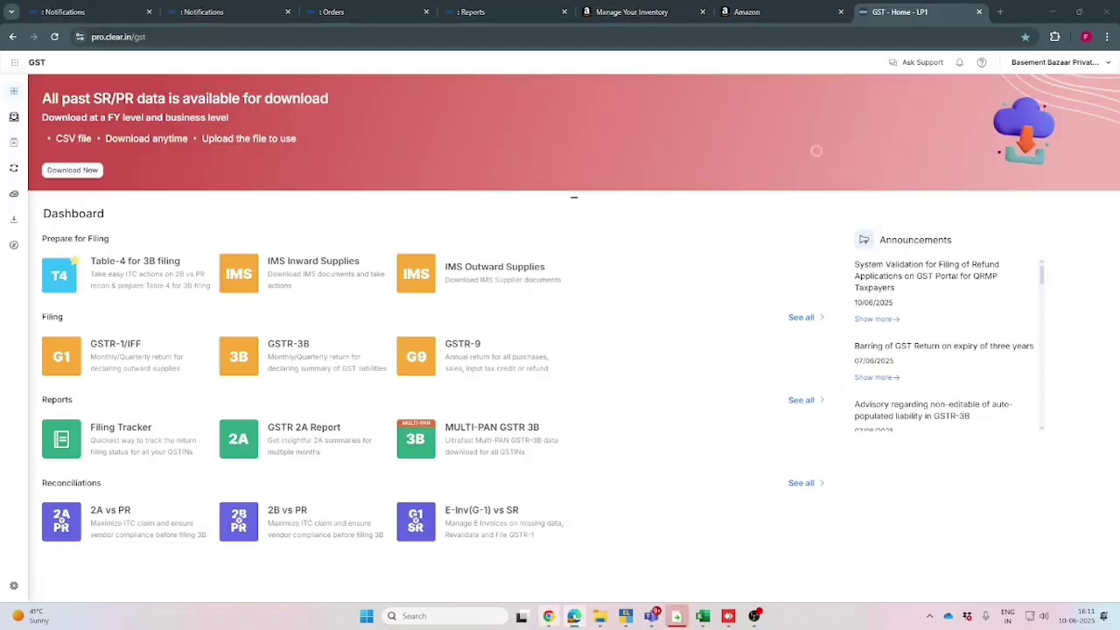
pyautogui.click(754, 616)
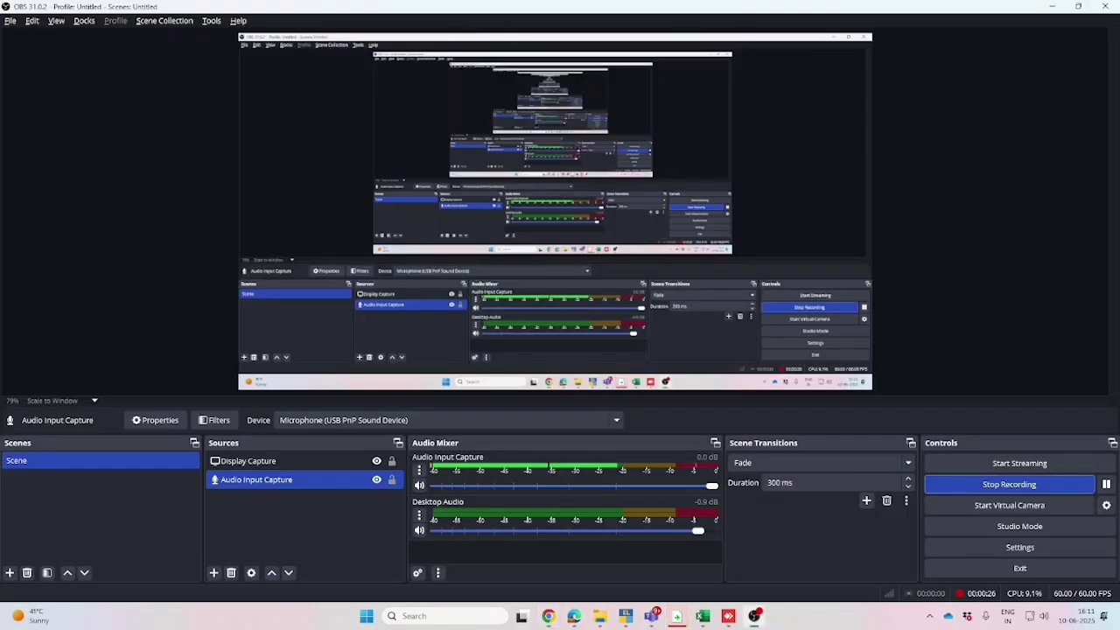
pyautogui.click(755, 616)
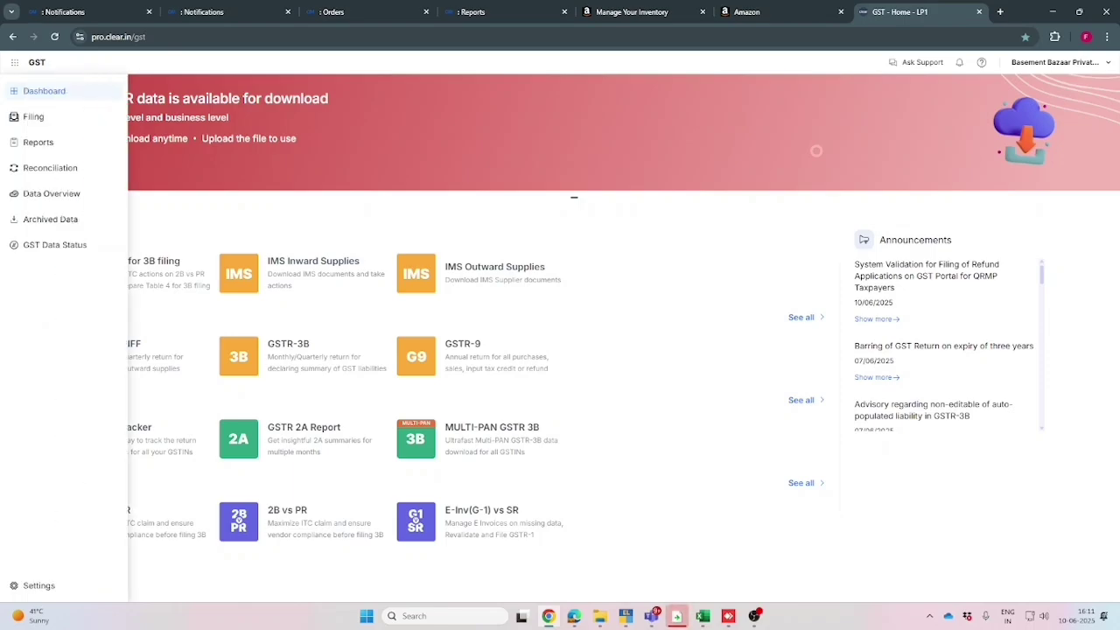
pyautogui.moveTo(42, 238); pyautogui.dragTo(109, 239)
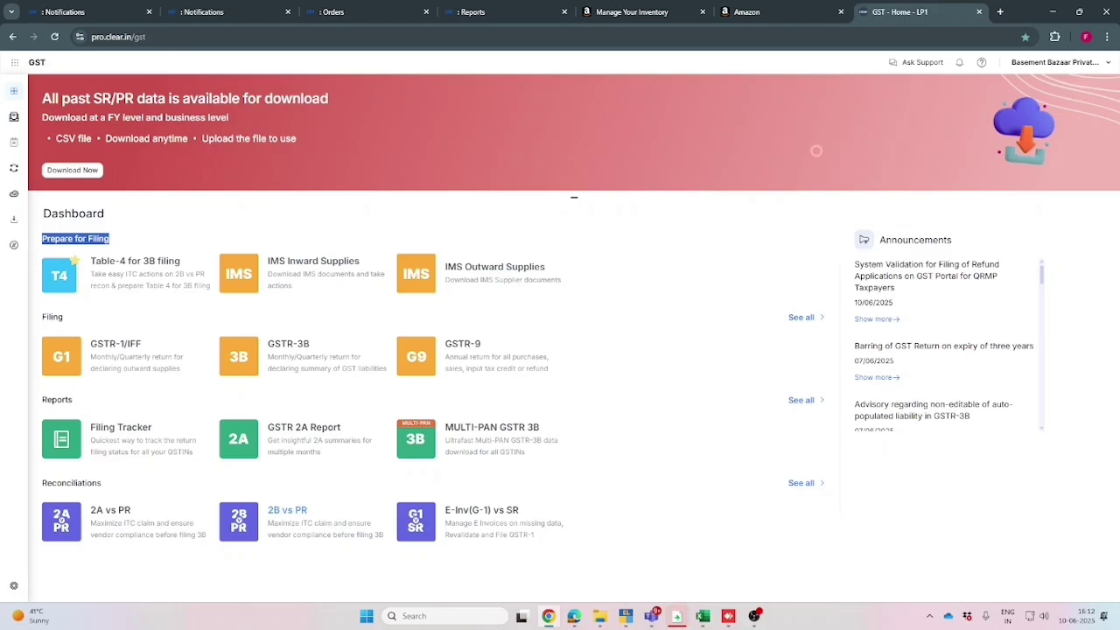
pyautogui.moveTo(16, 116)
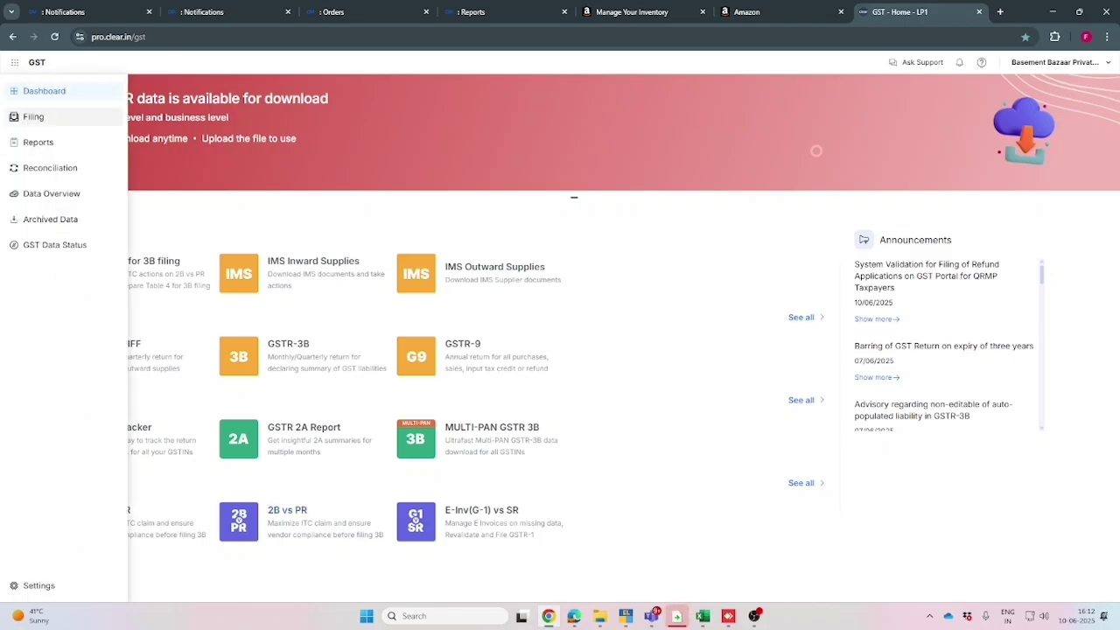
pyautogui.click(33, 117)
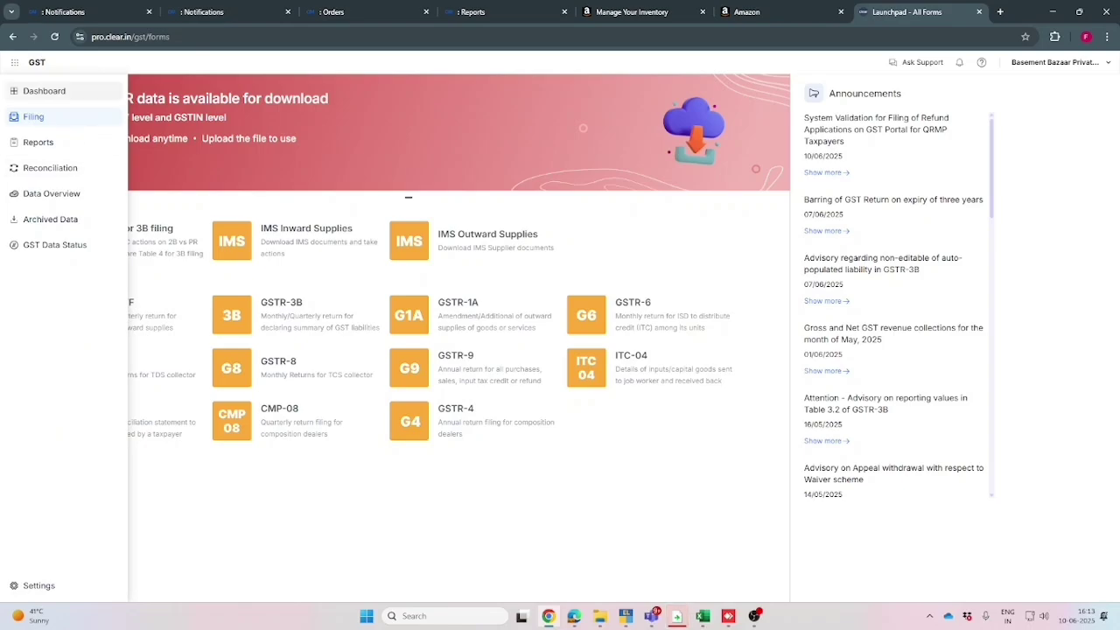
pyautogui.click(44, 90)
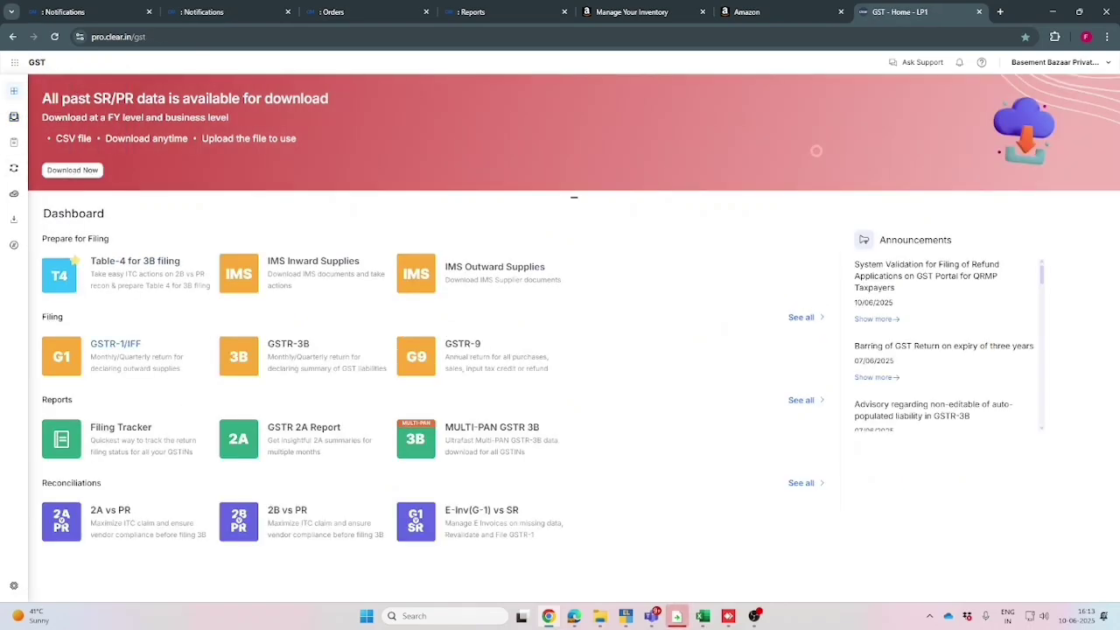
# Open the GSTR-1/IFF form for Basement Bazaar's Maharashtra registration with the return period May 2025.
pyautogui.click(114, 344)
pyautogui.click(971, 124)
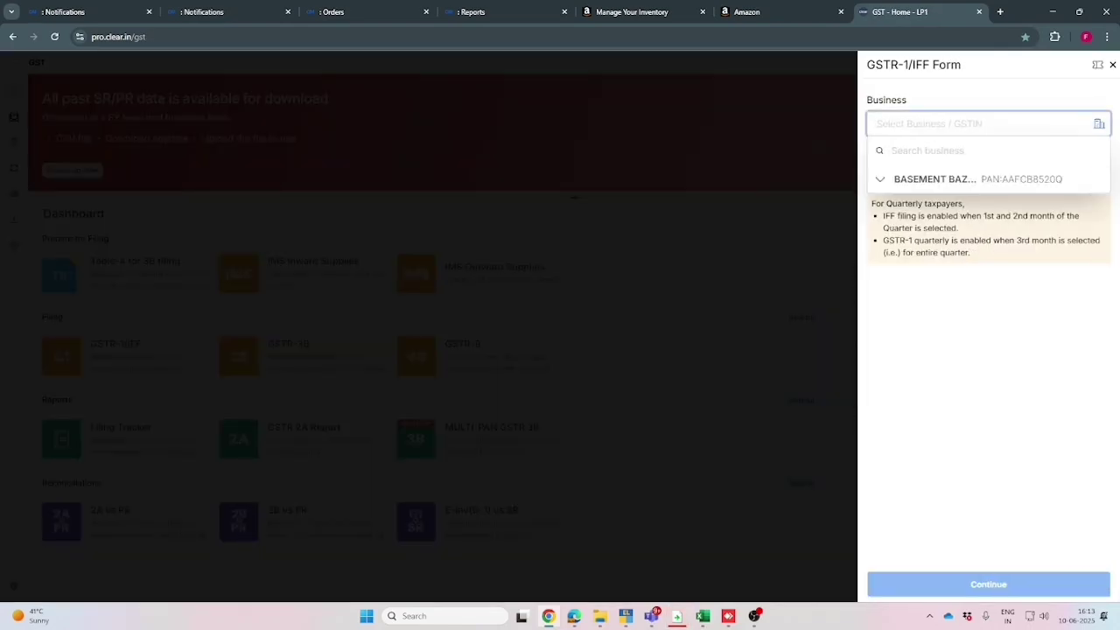
pyautogui.click(934, 179)
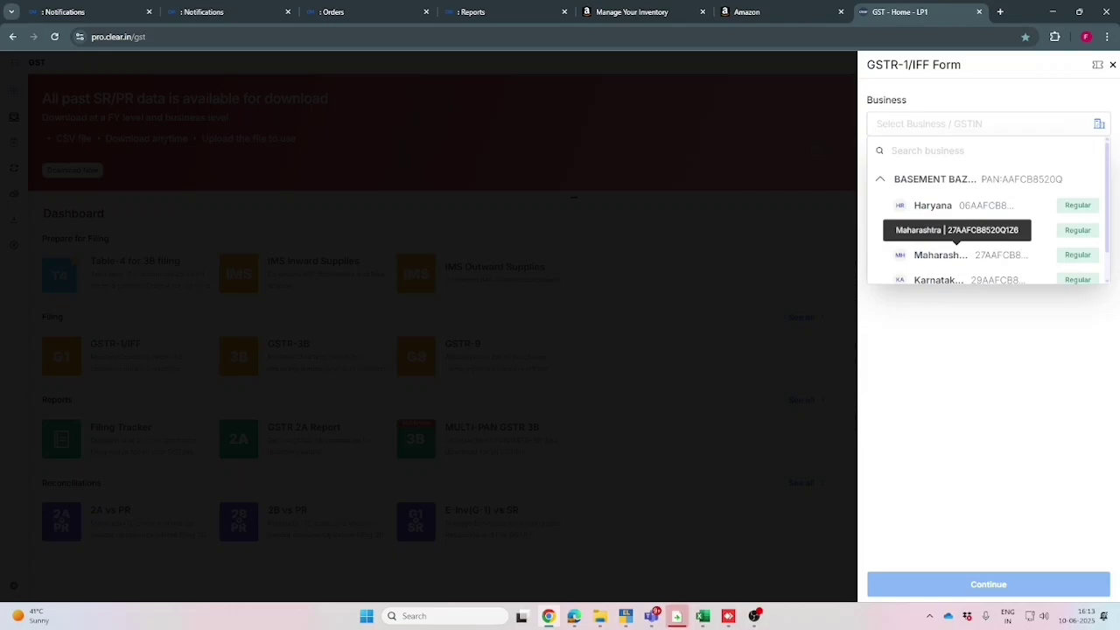
pyautogui.click(941, 254)
pyautogui.click(988, 173)
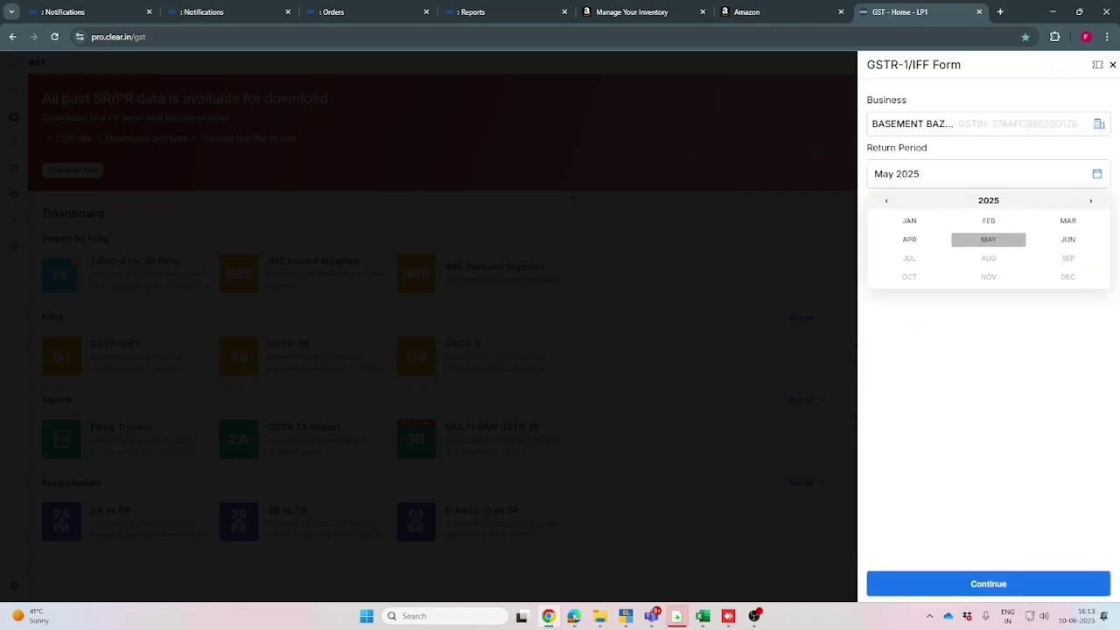
pyautogui.click(988, 239)
pyautogui.click(989, 584)
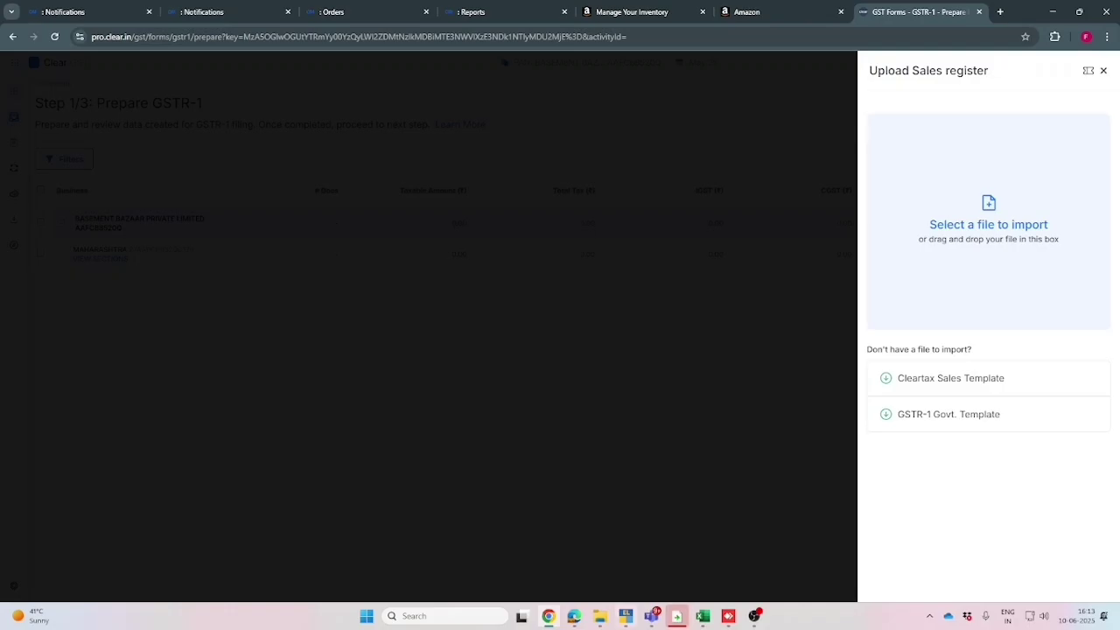
# Switch to TallyPrime to get the sales data for the return.
pyautogui.click(754, 616)
pyautogui.click(754, 616)
pyautogui.click(626, 616)
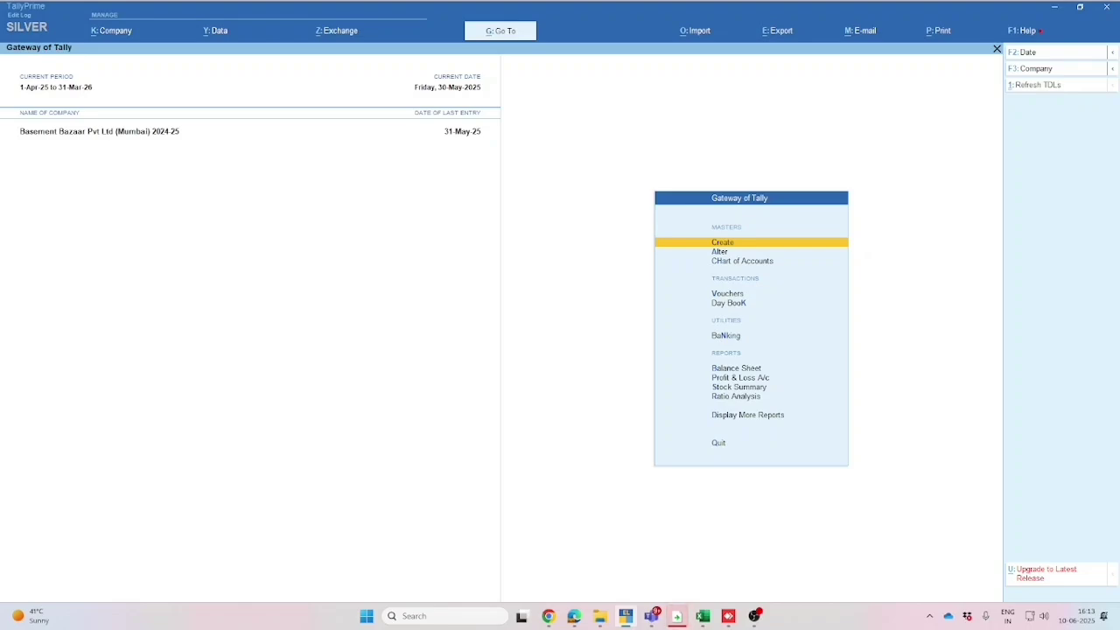
pyautogui.press('d')
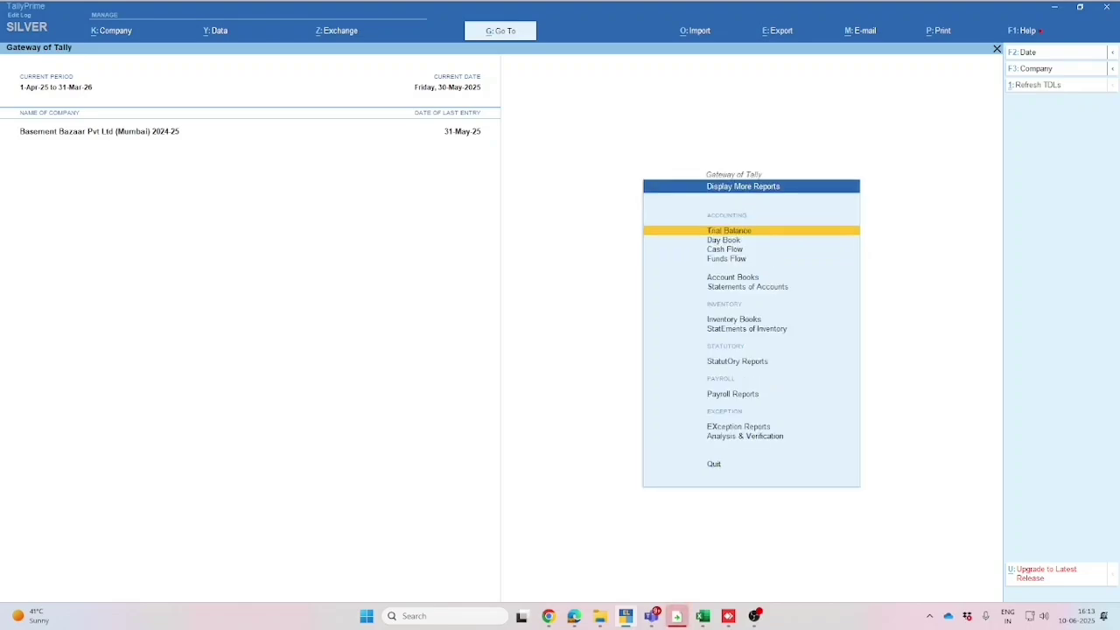
pyautogui.press('a')
pyautogui.press('Escape')
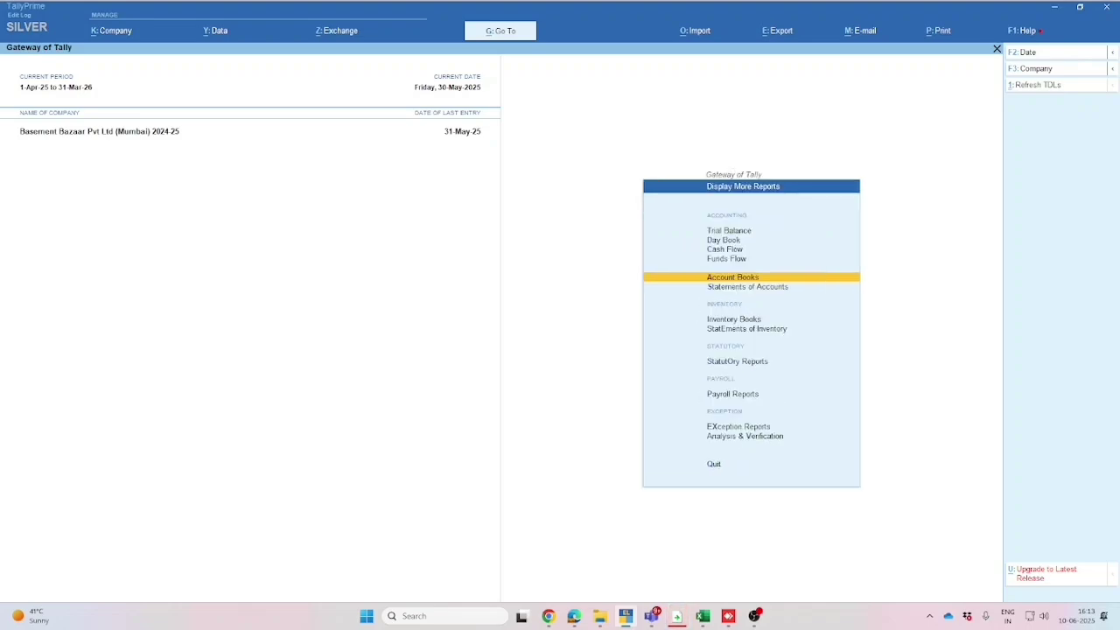
pyautogui.press('Escape')
pyautogui.press('Escape')
pyautogui.press('Escape')
# Open the GSTR-1 report from the GST statutory reports.
pyautogui.press('d')
pyautogui.press('u')
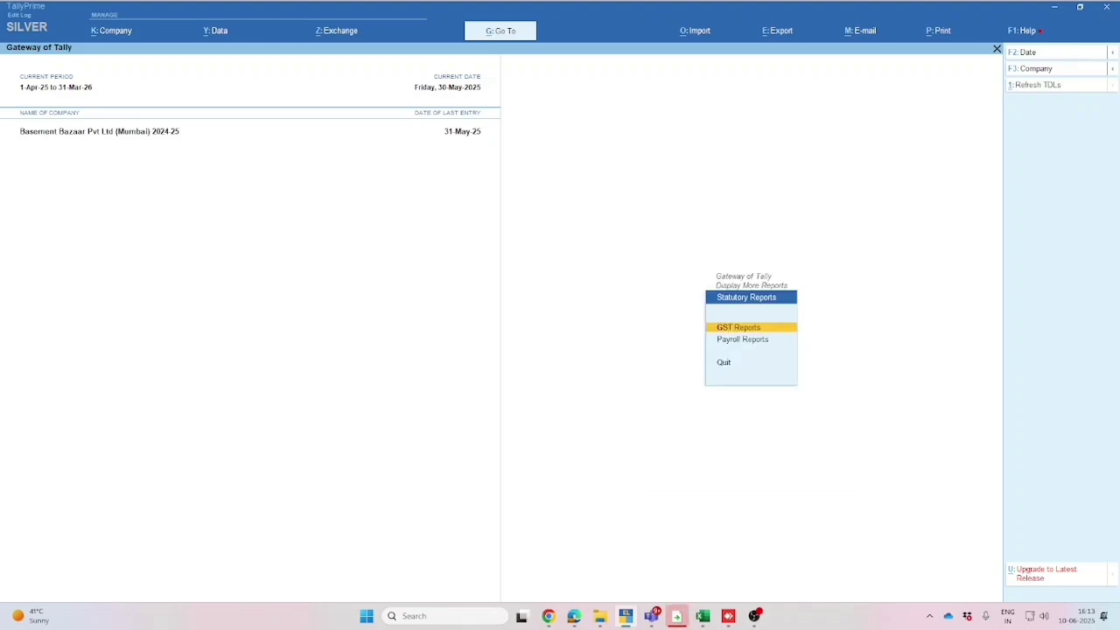
pyautogui.press('g')
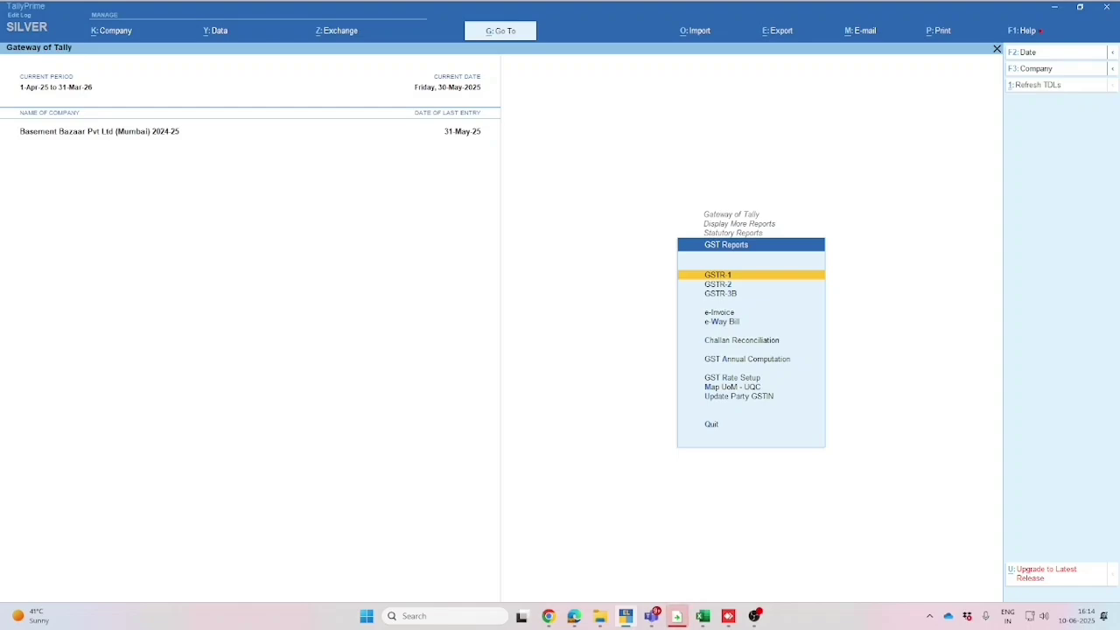
pyautogui.click(754, 616)
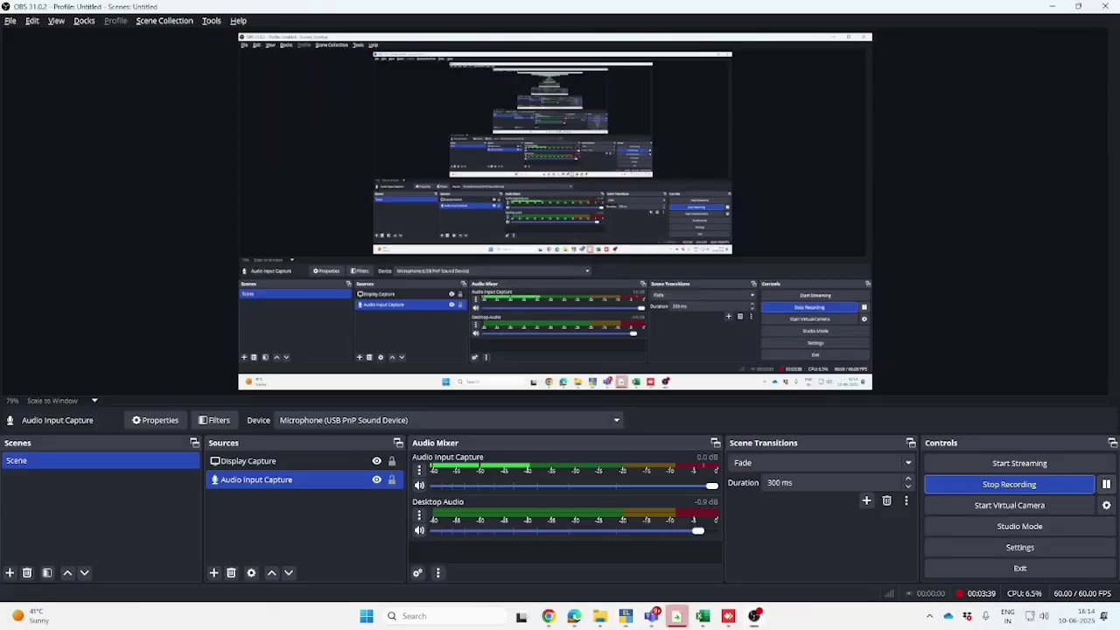
pyautogui.hotkey('alt', 'Tab')
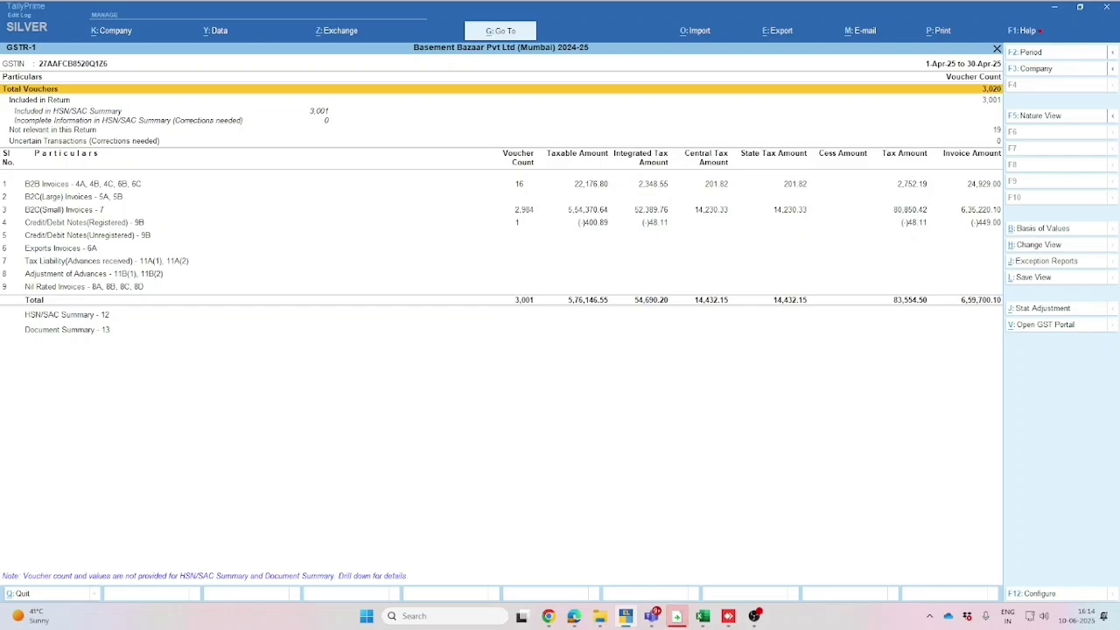
# Change the GSTR-1 report period to 1-5-2025 through 31-5-2025.
pyautogui.press('F2')
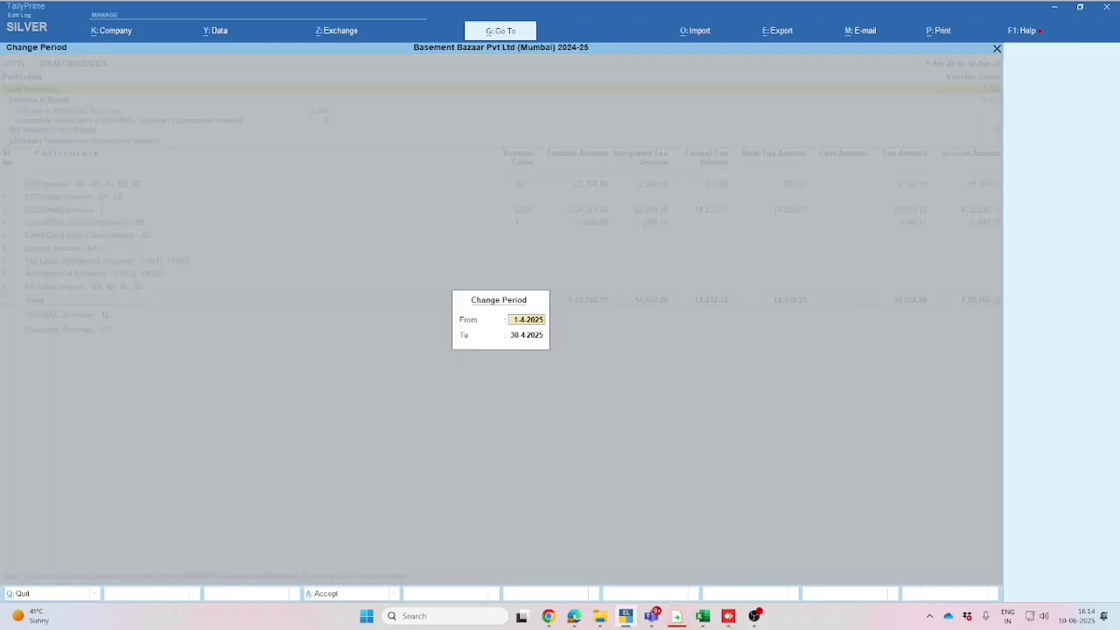
pyautogui.write('01-5-2025')
pyautogui.press('Return')
pyautogui.write('31-5-20')
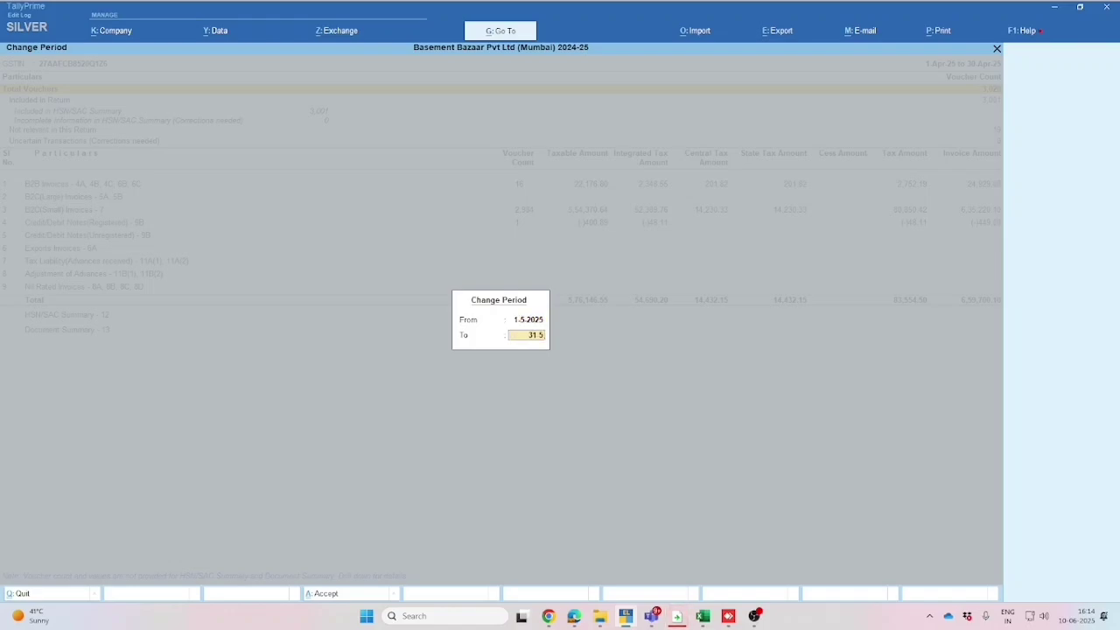
pyautogui.write('25')
pyautogui.press('Return')
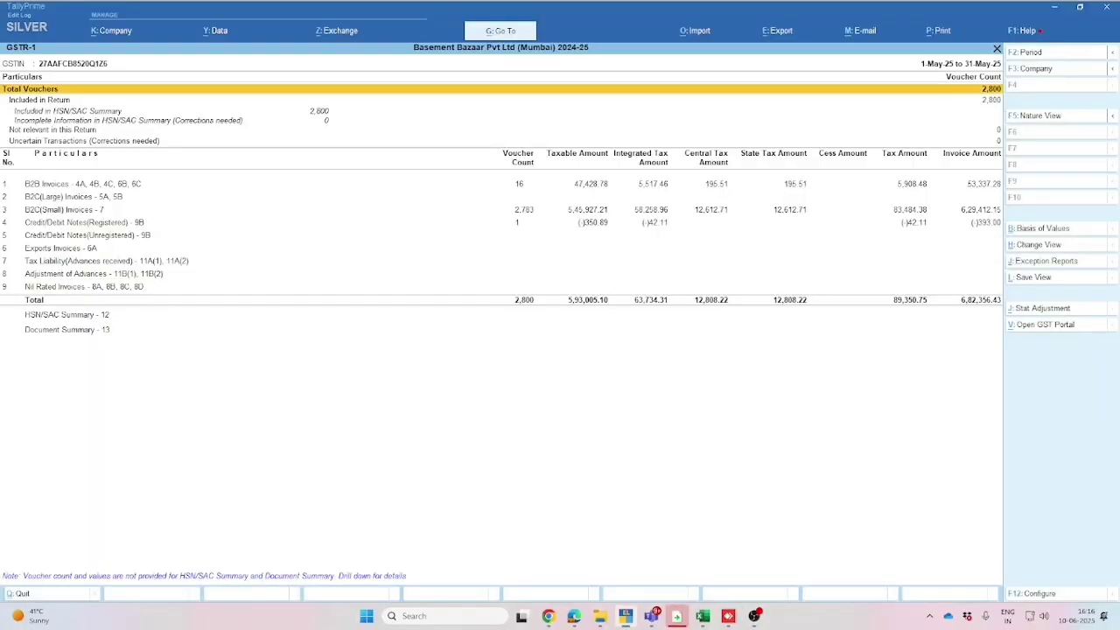
# Examine the GSTR-1 summary rows from B2B Invoices down to the Document Summary.
pyautogui.press('Down')
pyautogui.press('Down')
pyautogui.press('Down')
pyautogui.press('Down')
pyautogui.press('Up')
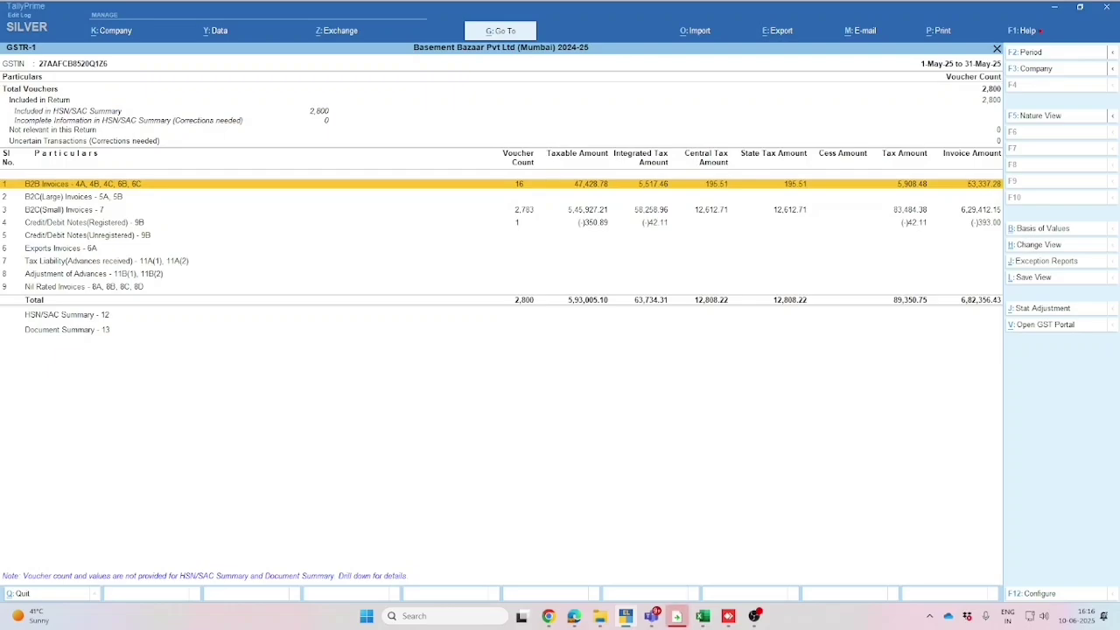
pyautogui.press('Down')
pyautogui.press('Down')
pyautogui.press('Down')
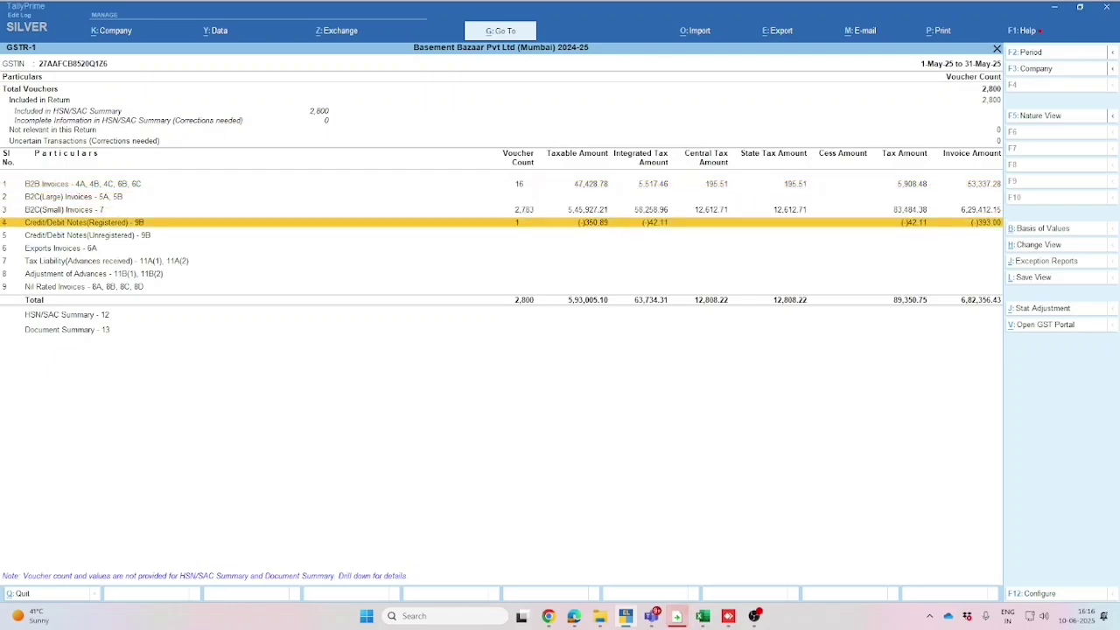
pyautogui.press('Down')
pyautogui.press('Down')
pyautogui.press('Down')
pyautogui.press('Down')
pyautogui.press('Down')
pyautogui.press('Down')
pyautogui.press('Down')
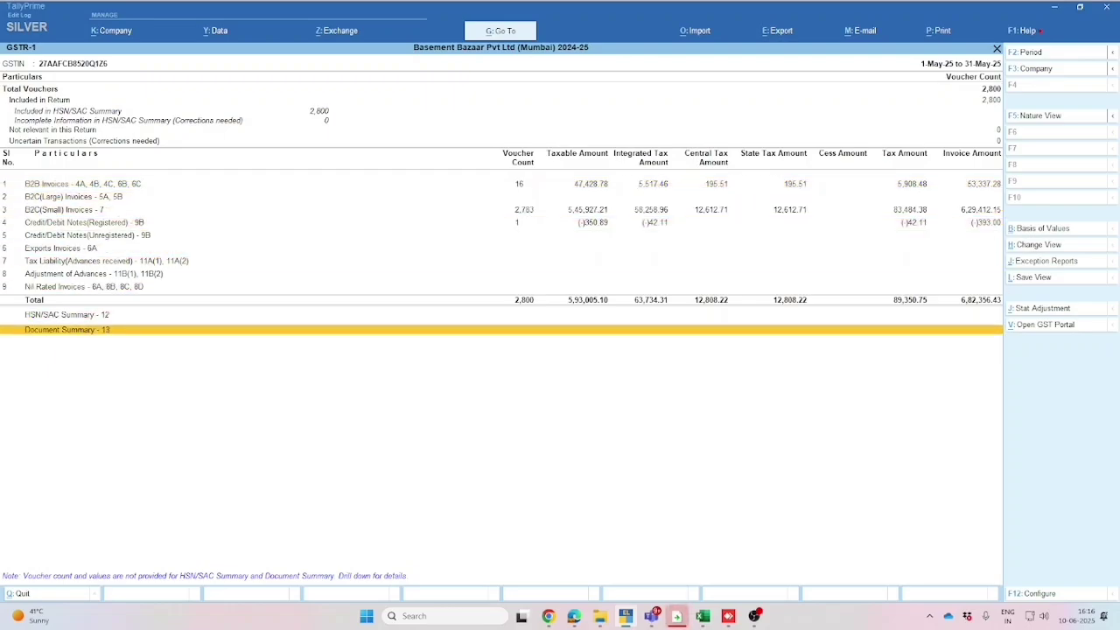
pyautogui.press('Up')
pyautogui.press('Down')
pyautogui.press('Up')
pyautogui.press('Up')
pyautogui.press('Up')
pyautogui.press('Up')
pyautogui.press('Up')
pyautogui.press('Up')
pyautogui.press('Up')
pyautogui.press('Up')
pyautogui.press('Up')
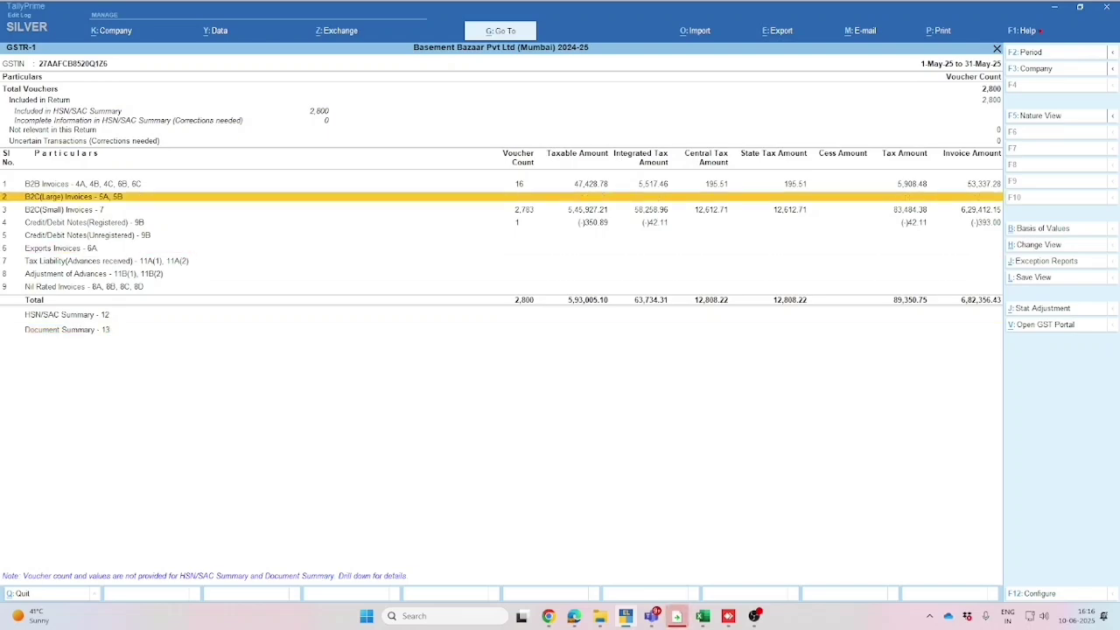
# Start an E-Return export of the GSTR-1 report with Excel (Spreadsheet) as the file format.
pyautogui.hotkey('alt', 'e')
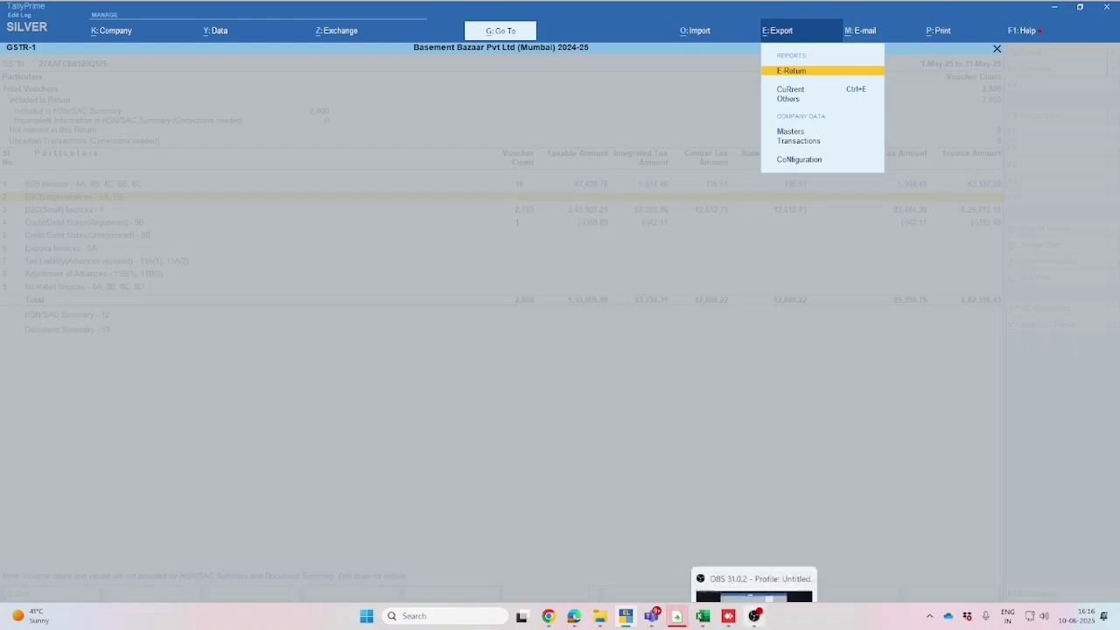
pyautogui.click(754, 616)
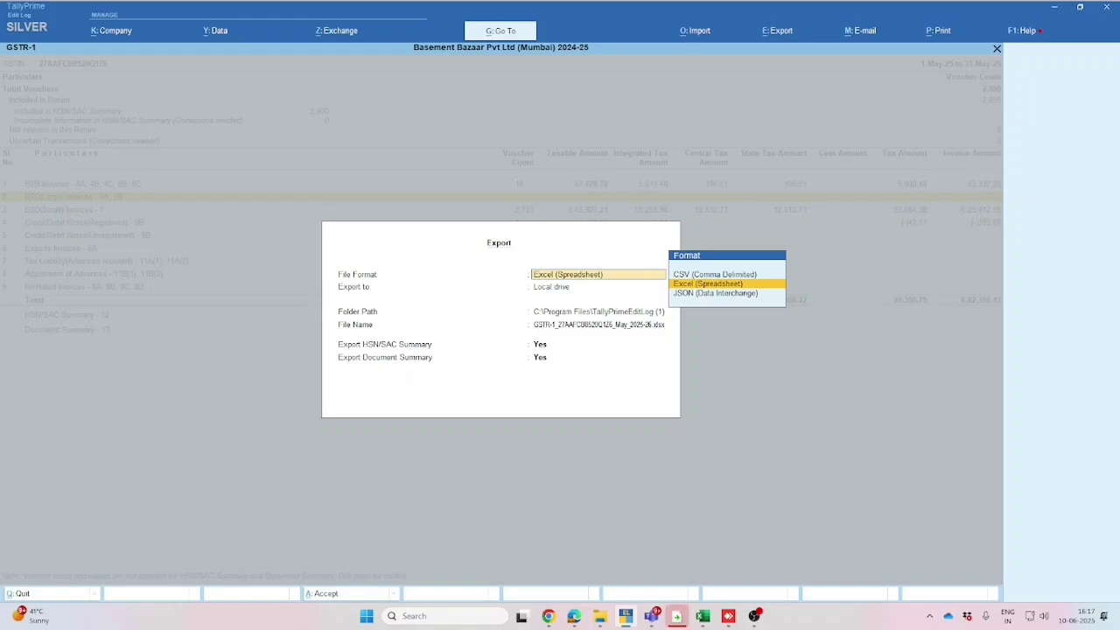
pyautogui.press('Return')
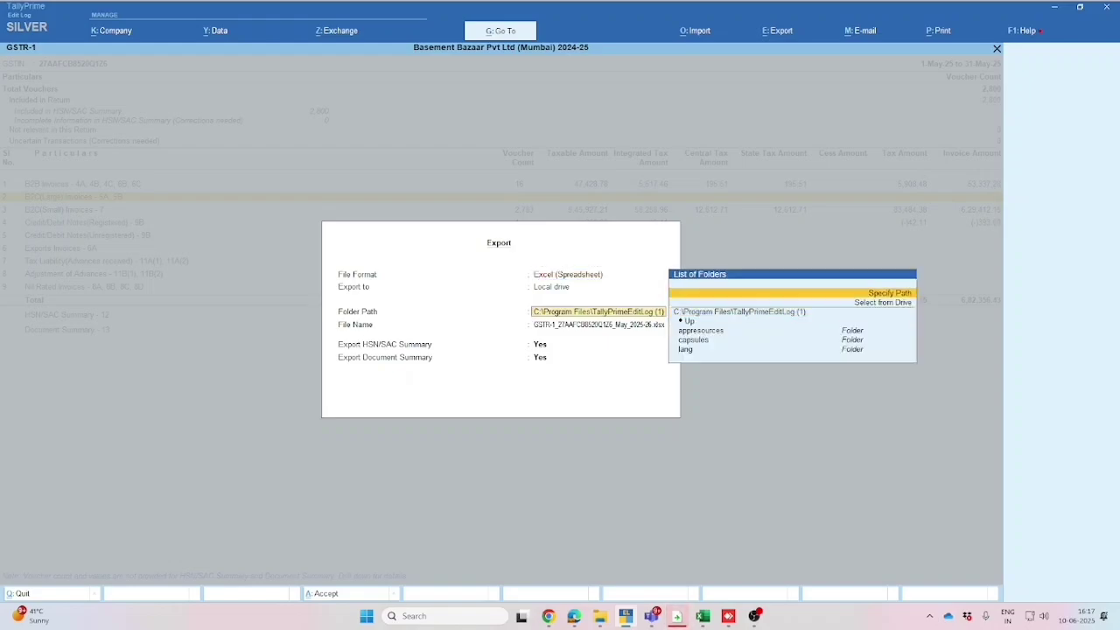
# Copy the path of the Mumbai folder inside May-25 > Clear Tax in File Explorer and return to TallyPrime.
pyautogui.moveTo(600, 615)
pyautogui.moveTo(534, 546)
pyautogui.click(663, 547)
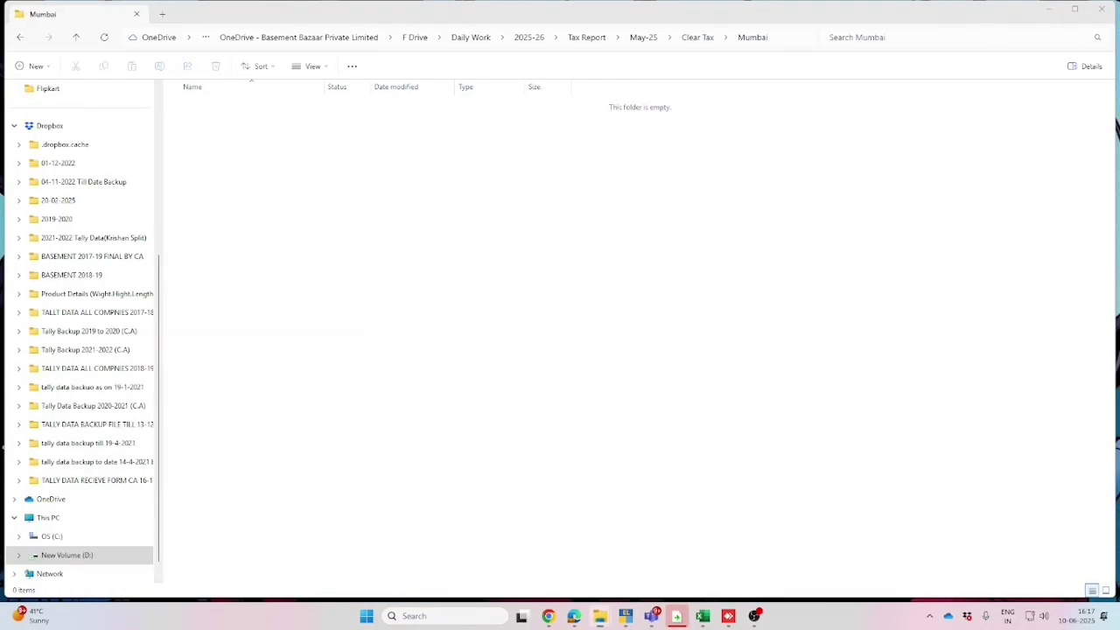
pyautogui.hotkey('alt', 'd')
pyautogui.hotkey('alt', 'Tab')
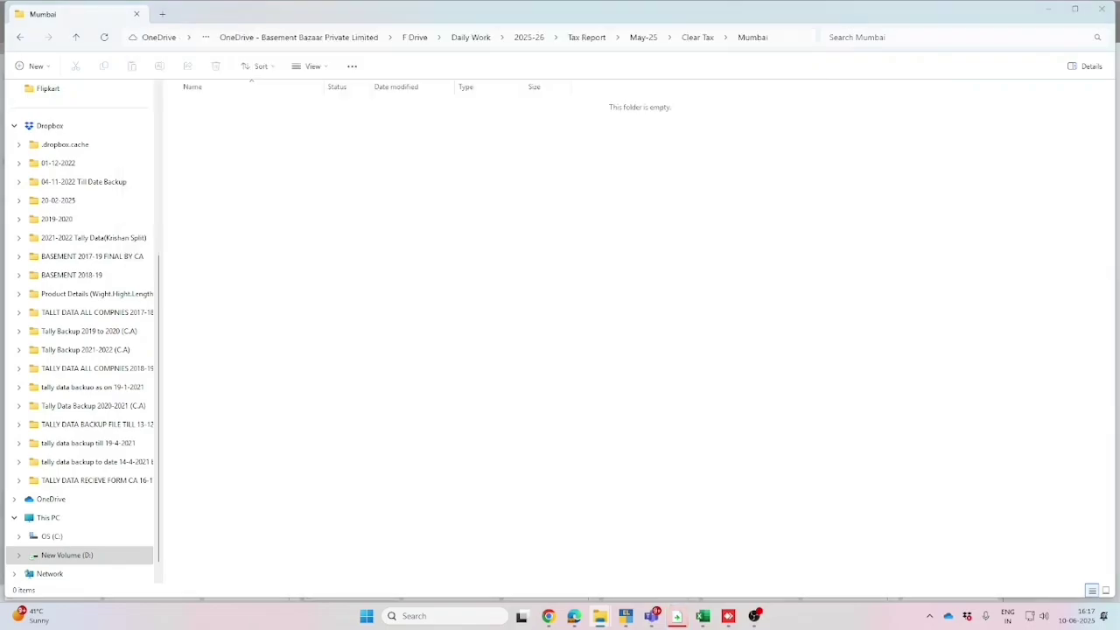
# Specify the copied Mumbai folder path as the export location and send the GSTR-1 Excel export.
pyautogui.press('Return')
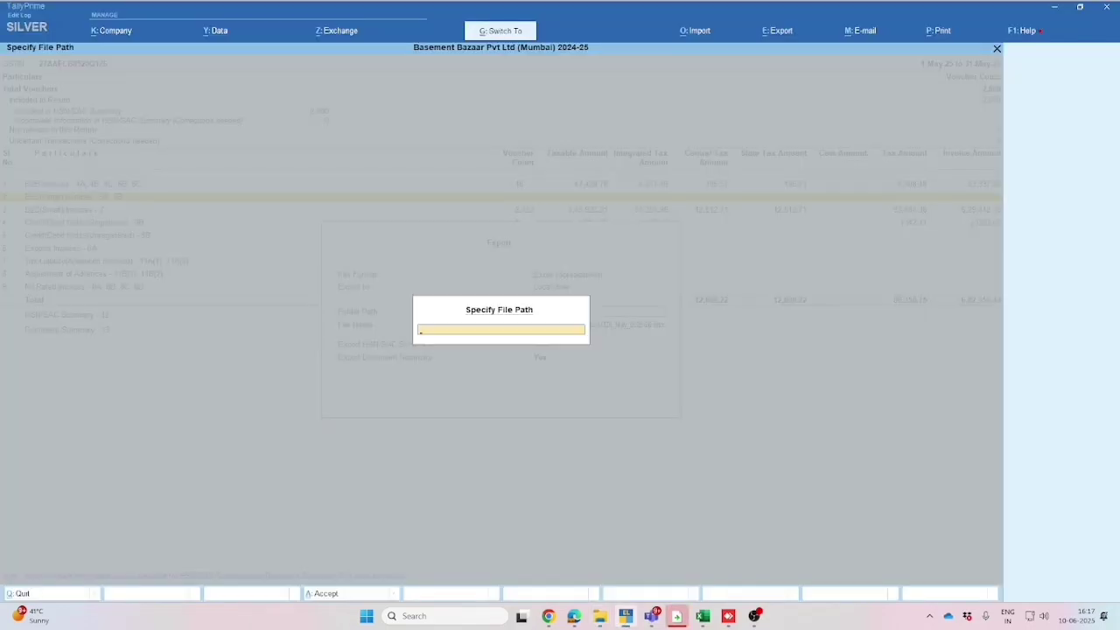
pyautogui.hotkey('ctrl', 'v')
pyautogui.press('Return')
pyautogui.press('Return')
pyautogui.press('Return')
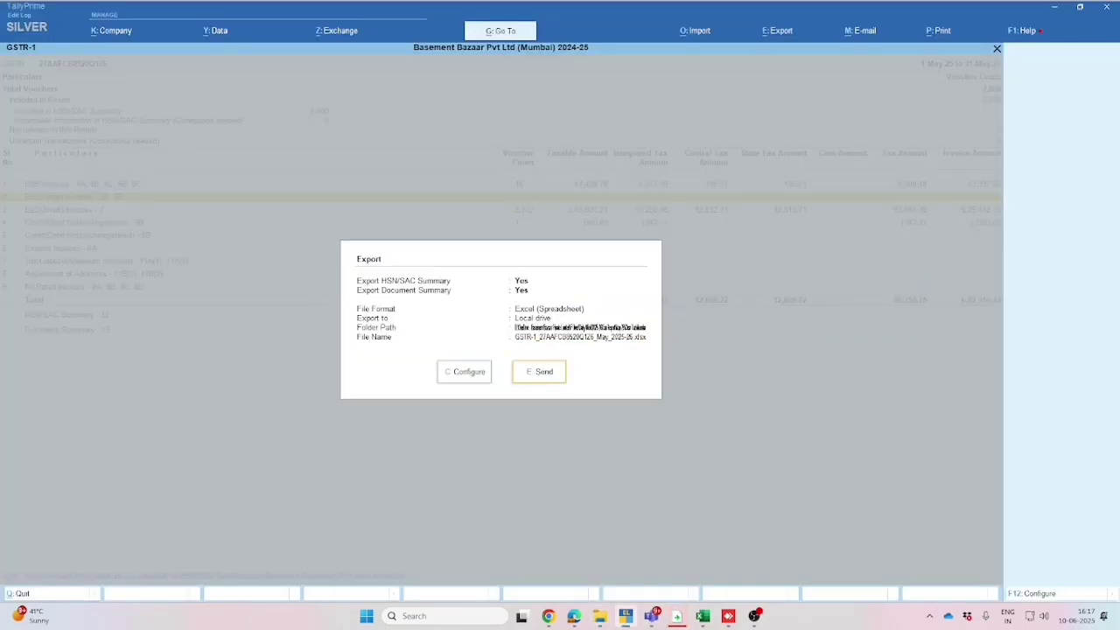
pyautogui.press('Return')
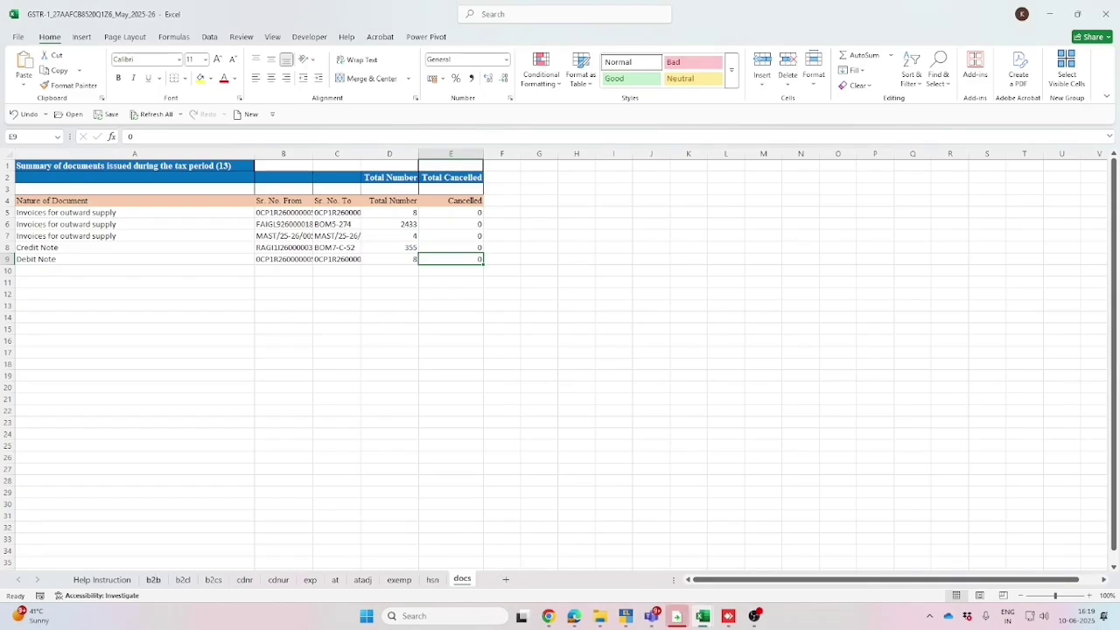
# Review the exported GSTR-1 workbook's sheets from b2b through b2cl, b2cs, cdnr, cdnur, exp, at, atadj and exemp to hsn.
pyautogui.click(153, 579)
pyautogui.click(182, 580)
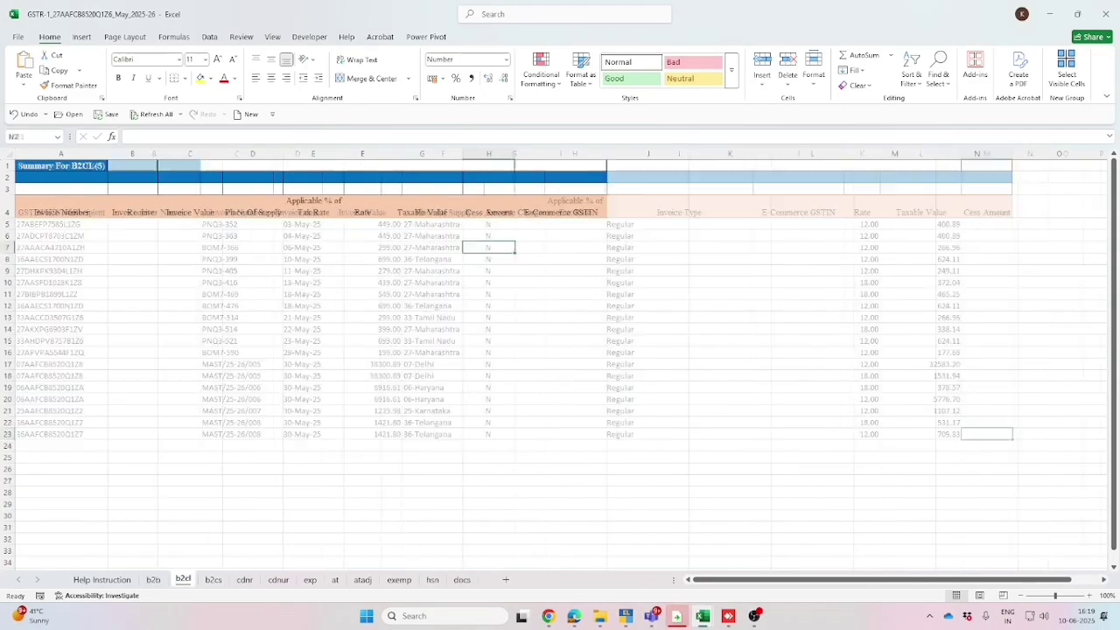
pyautogui.click(212, 579)
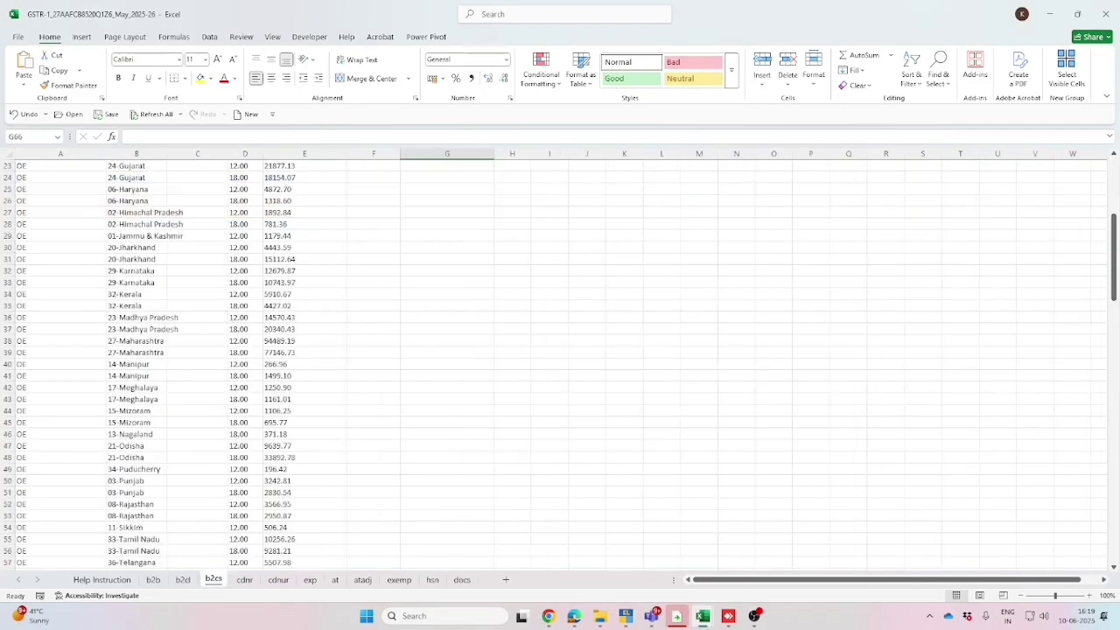
pyautogui.click(244, 580)
pyautogui.click(279, 579)
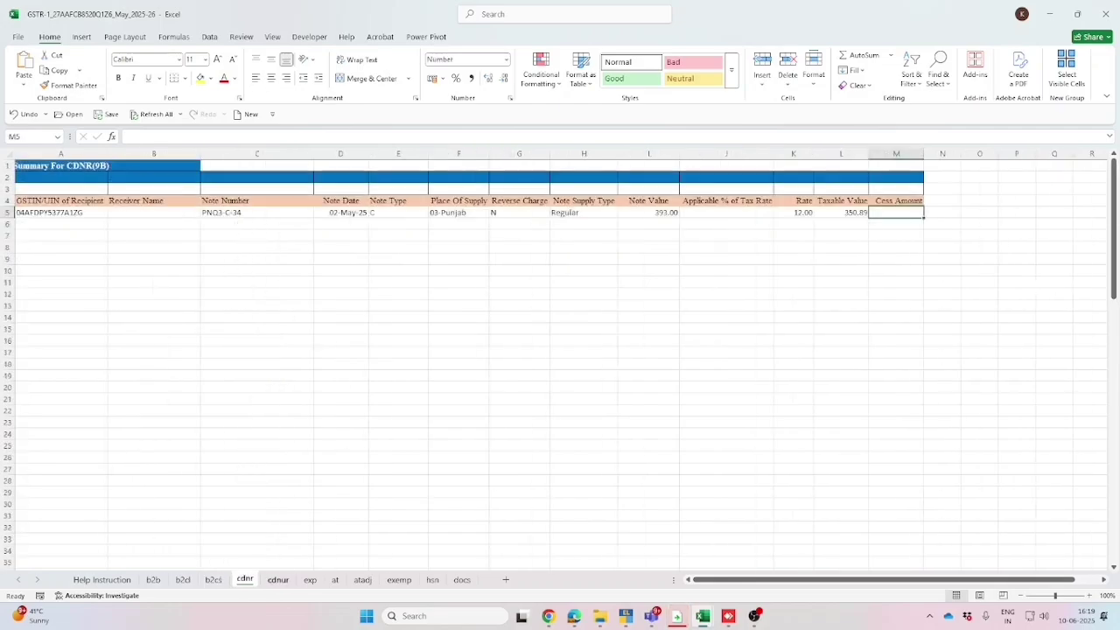
pyautogui.click(310, 580)
pyautogui.click(335, 579)
pyautogui.click(363, 579)
pyautogui.click(399, 580)
pyautogui.click(432, 579)
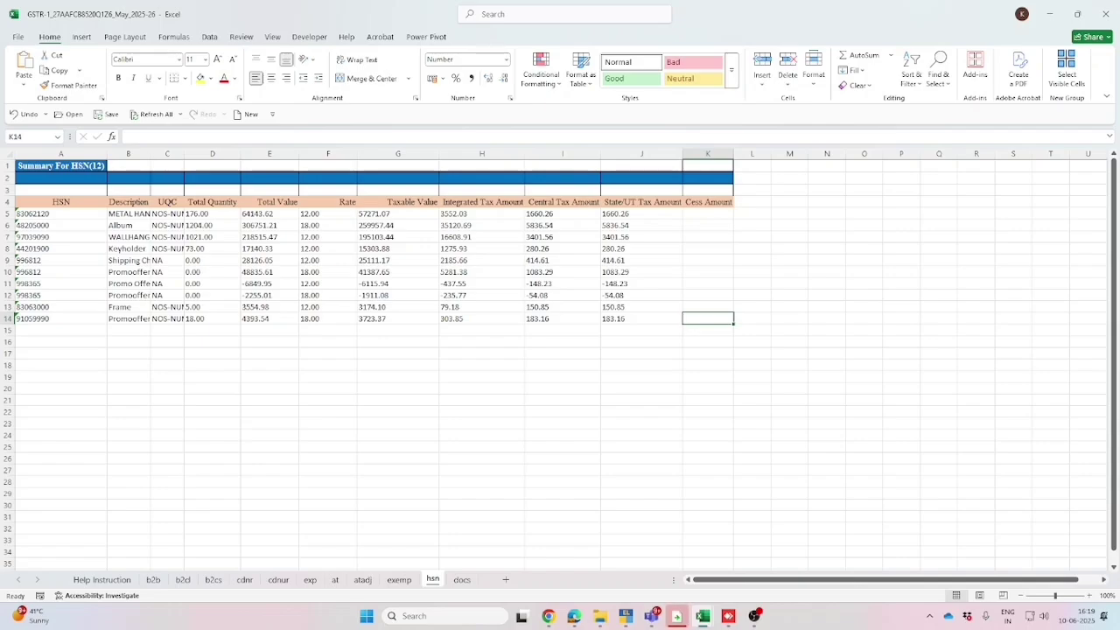
# Examine the two 996812 service rows and the first two product HSN codes on the hsn sheet.
pyautogui.moveTo(26, 260); pyautogui.dragTo(428, 260)
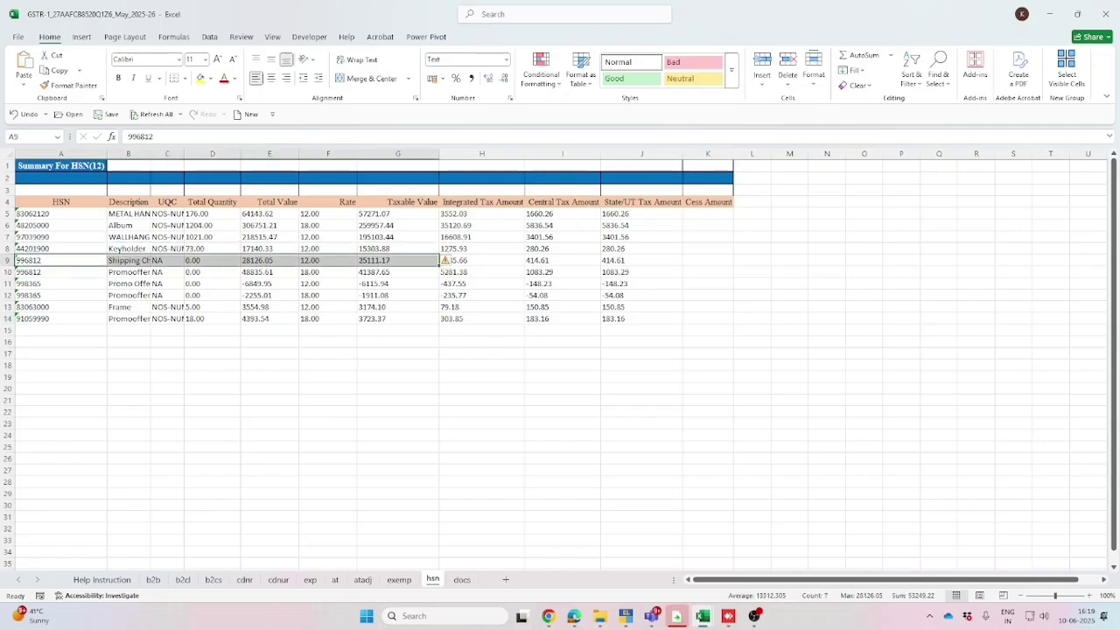
pyautogui.moveTo(27, 272); pyautogui.dragTo(429, 273)
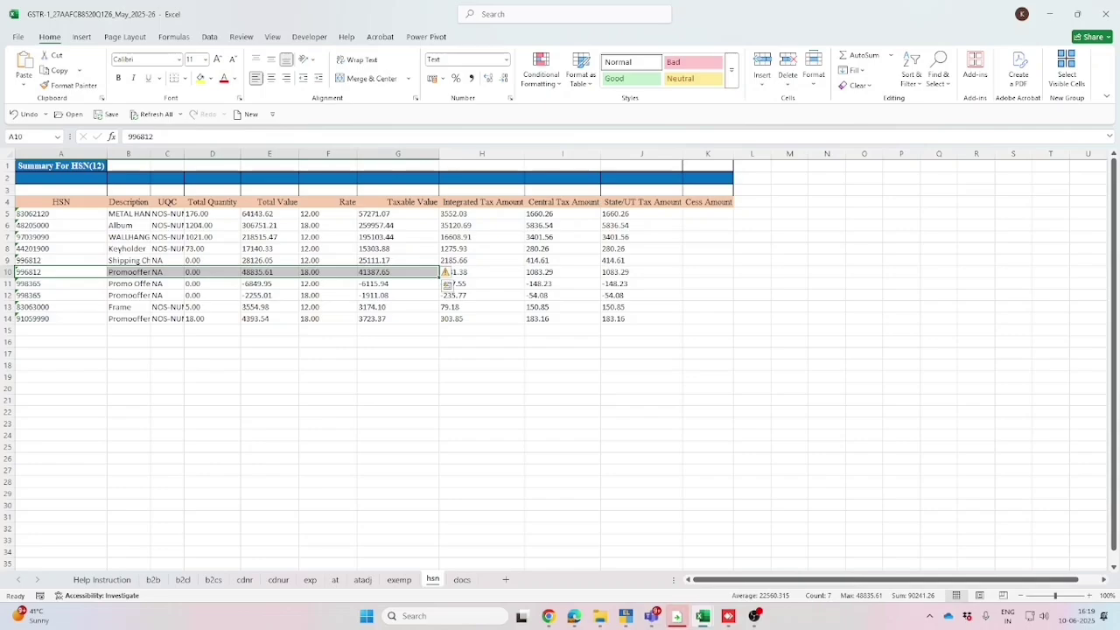
pyautogui.click(58, 214)
pyautogui.click(58, 226)
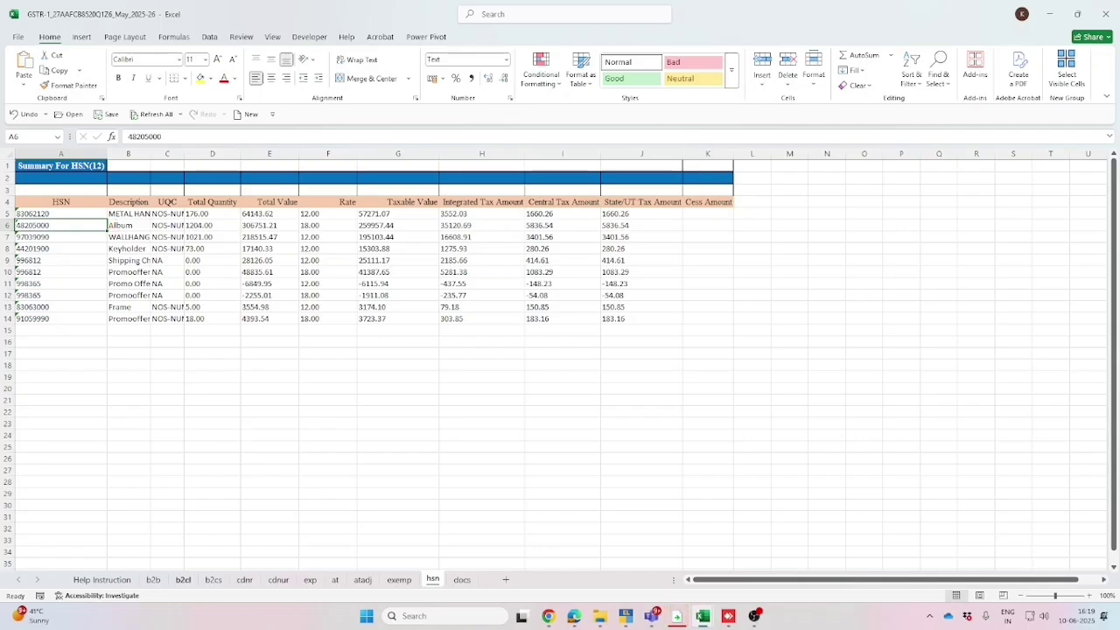
# Prefix both Dadra & Nagar Haveli & Daman & Diu entries in B17 and B18 of the b2cs sheet with 26 and close the workbook.
pyautogui.click(214, 579)
pyautogui.scroll(5, 560, 359)
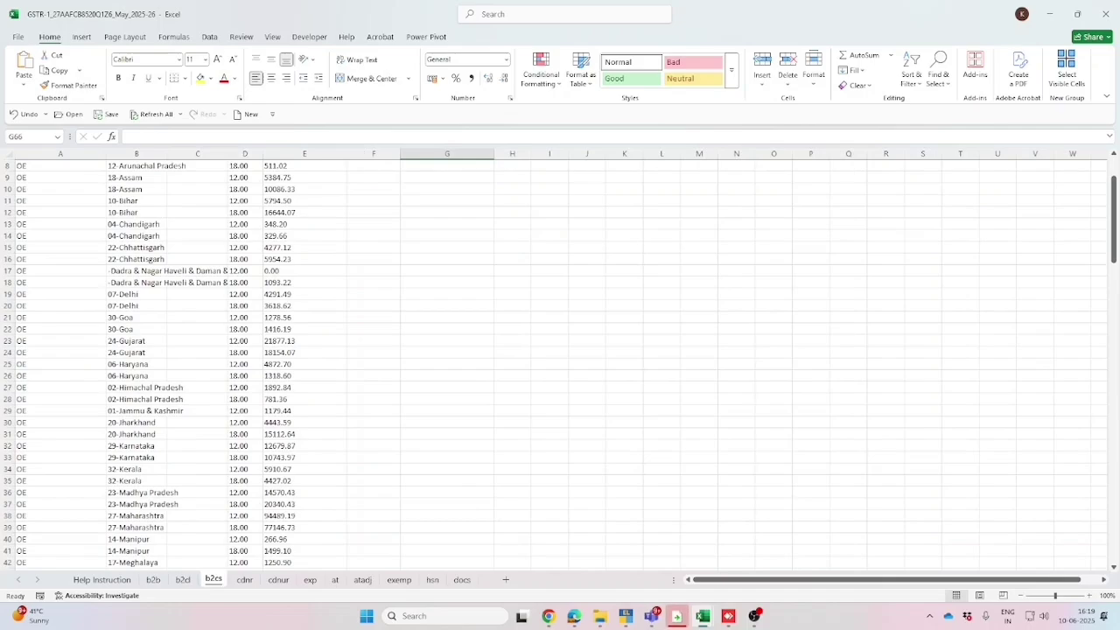
pyautogui.click(147, 269)
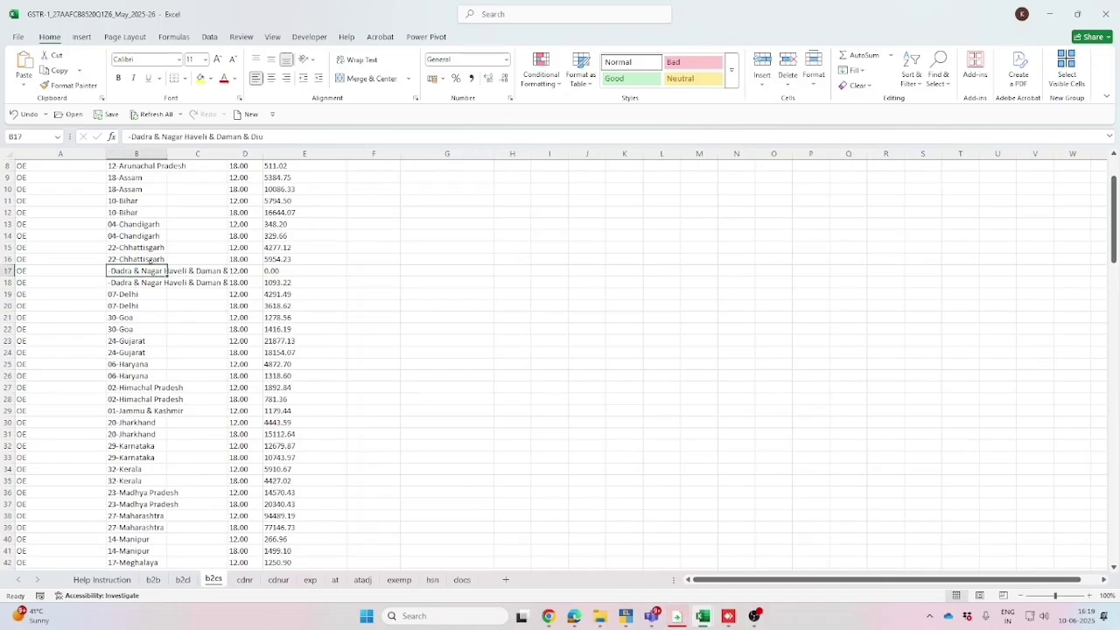
pyautogui.press('F2')
pyautogui.press('Home')
pyautogui.write('26')
pyautogui.press('Return')
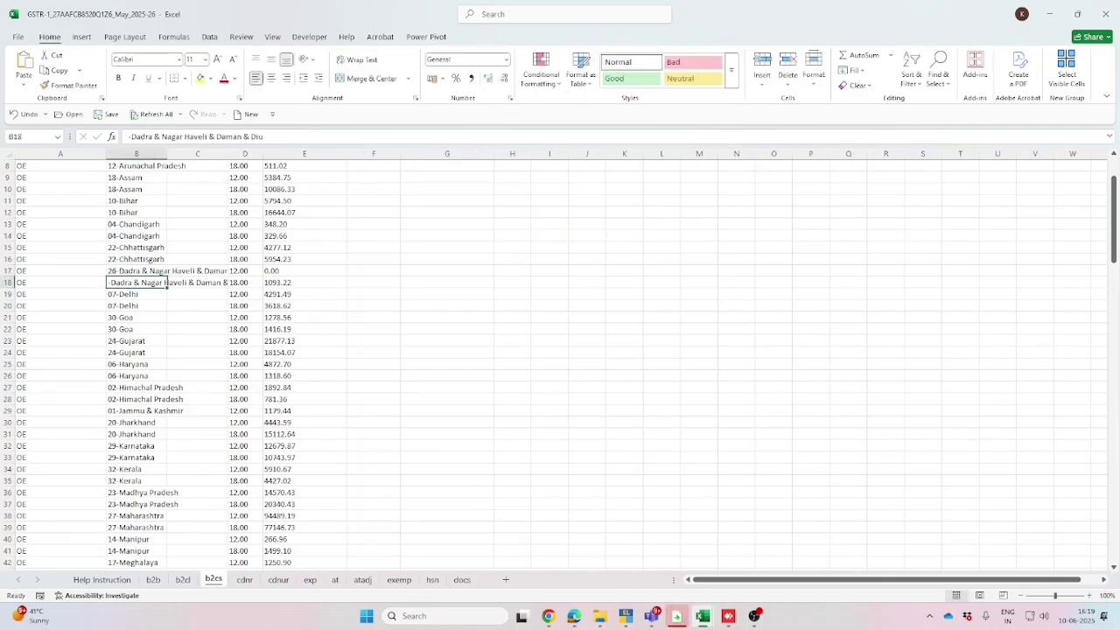
pyautogui.press('F2')
pyautogui.press('Home')
pyautogui.write('26')
pyautogui.press('Return')
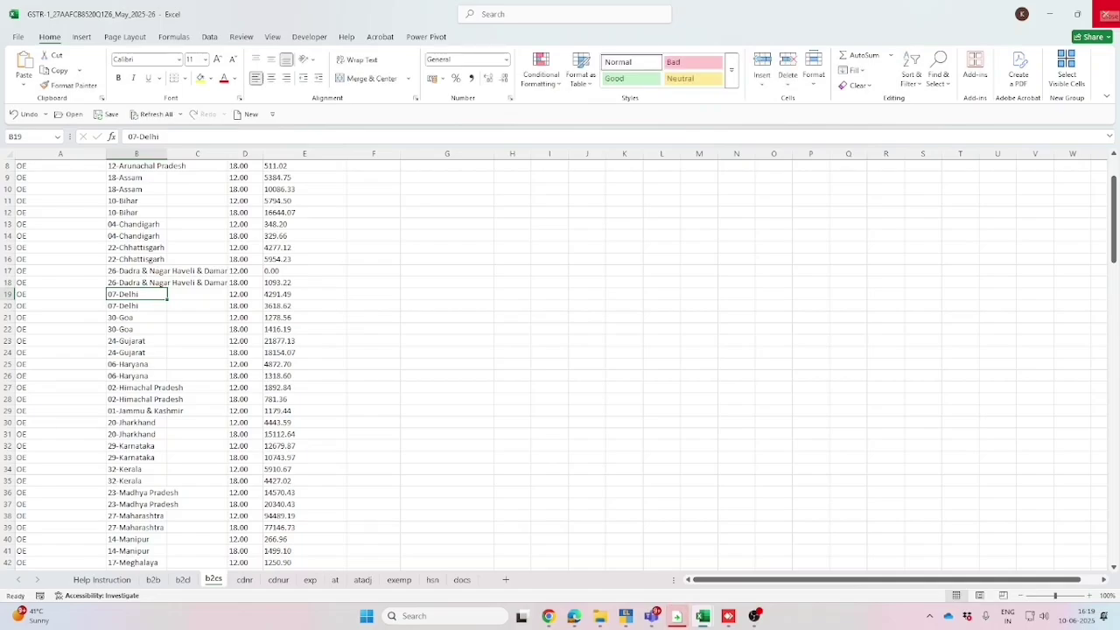
pyautogui.click(1105, 14)
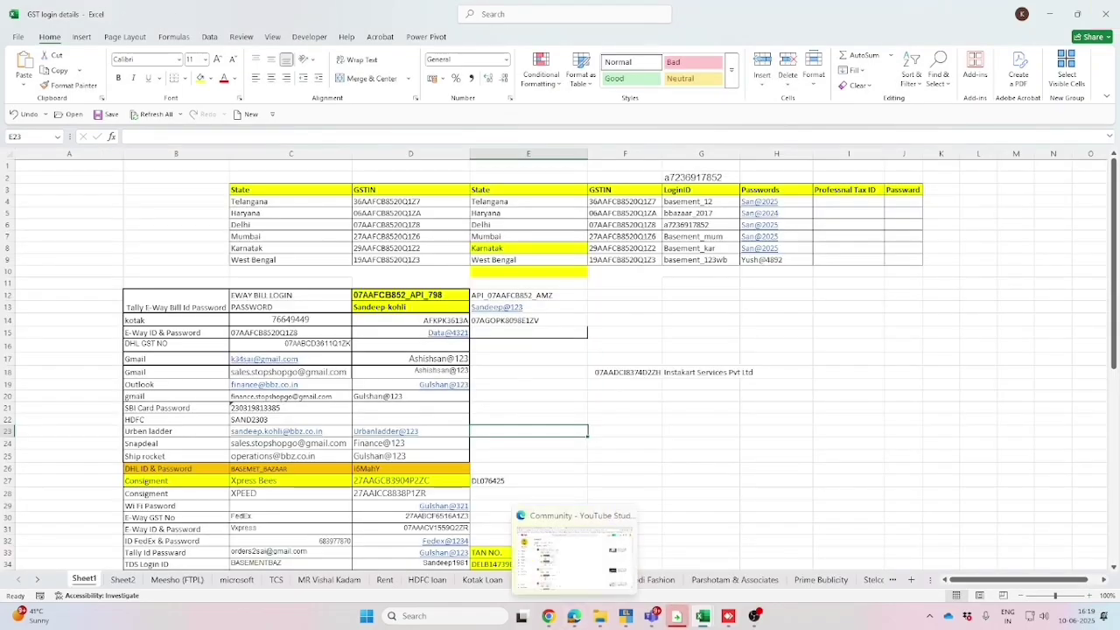
# Switch to Clear and choose the exported May 2025-26 GSTR-1 workbook from the Mumbai folder as the sales register to import.
pyautogui.click(549, 615)
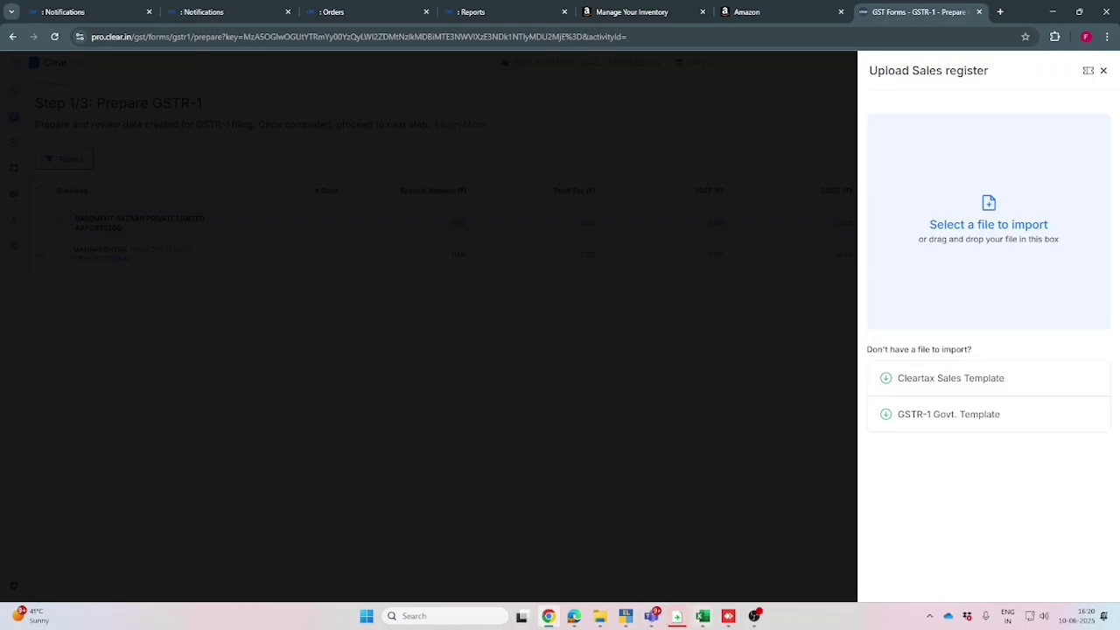
pyautogui.click(662, 547)
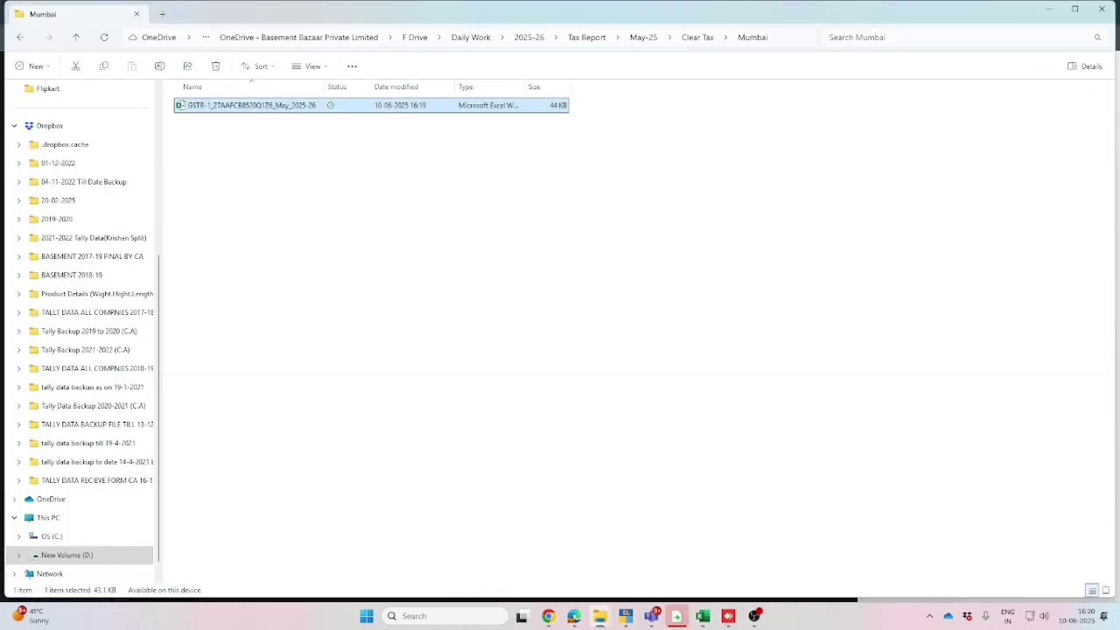
pyautogui.click(612, 37)
pyautogui.hotkey('alt', 'Tab')
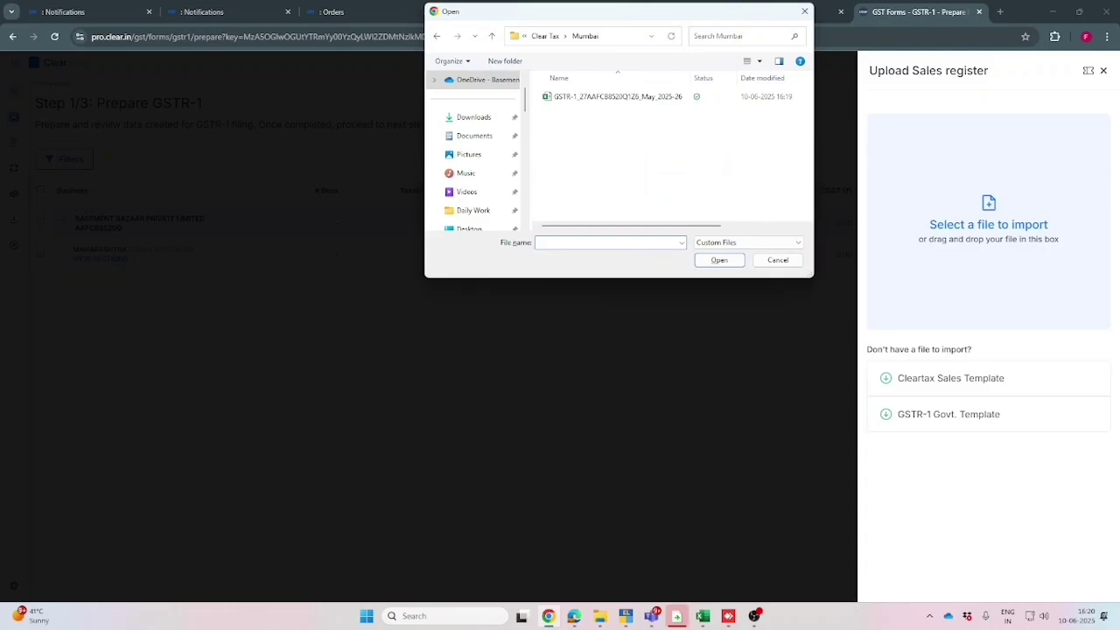
pyautogui.click(616, 96)
pyautogui.click(718, 260)
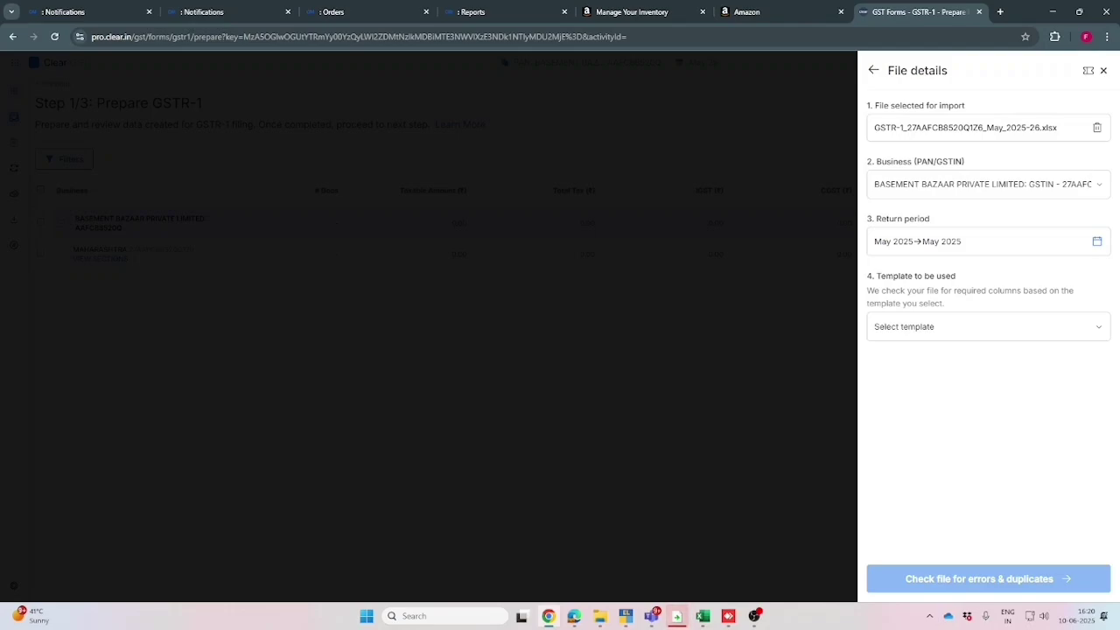
# Set the import template to GSTR-1 Govt. Template and check the file for errors and duplicates.
pyautogui.click(988, 326)
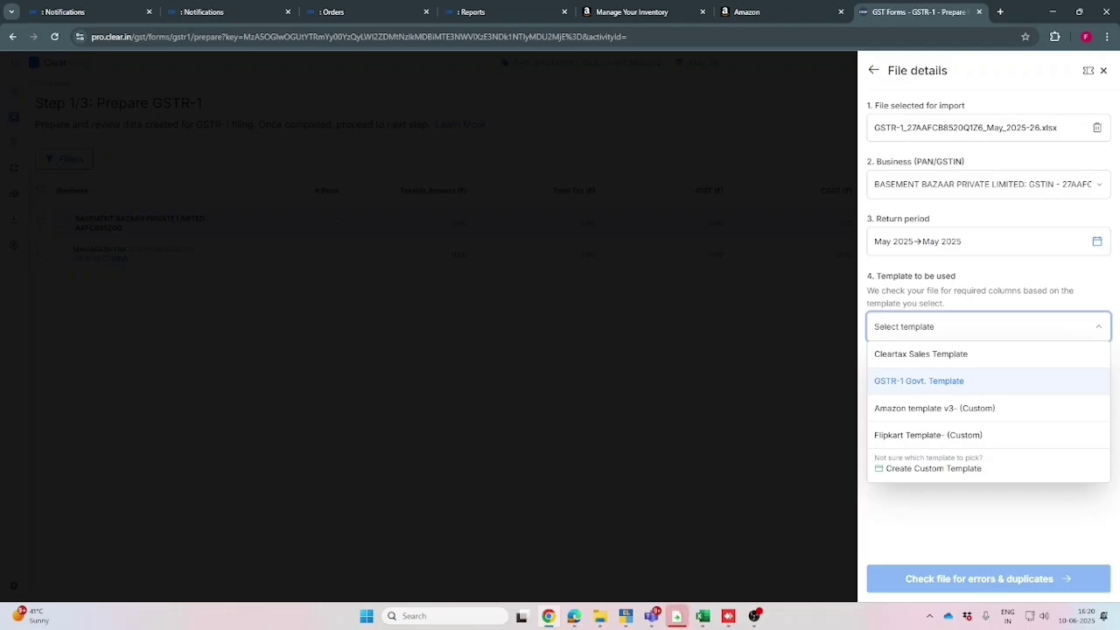
pyautogui.click(919, 381)
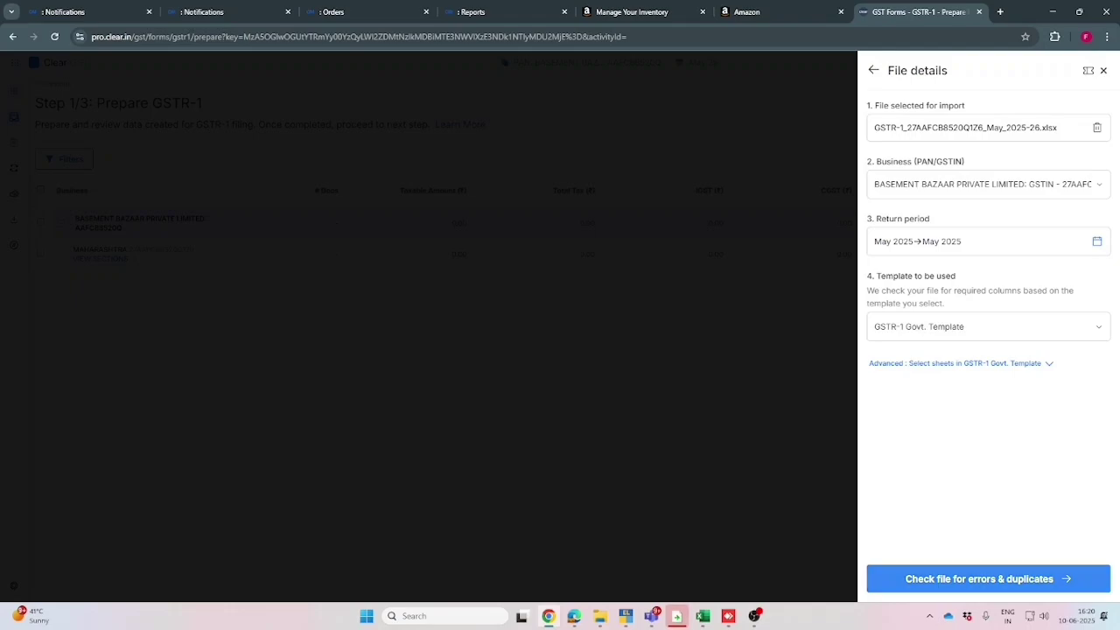
pyautogui.click(989, 579)
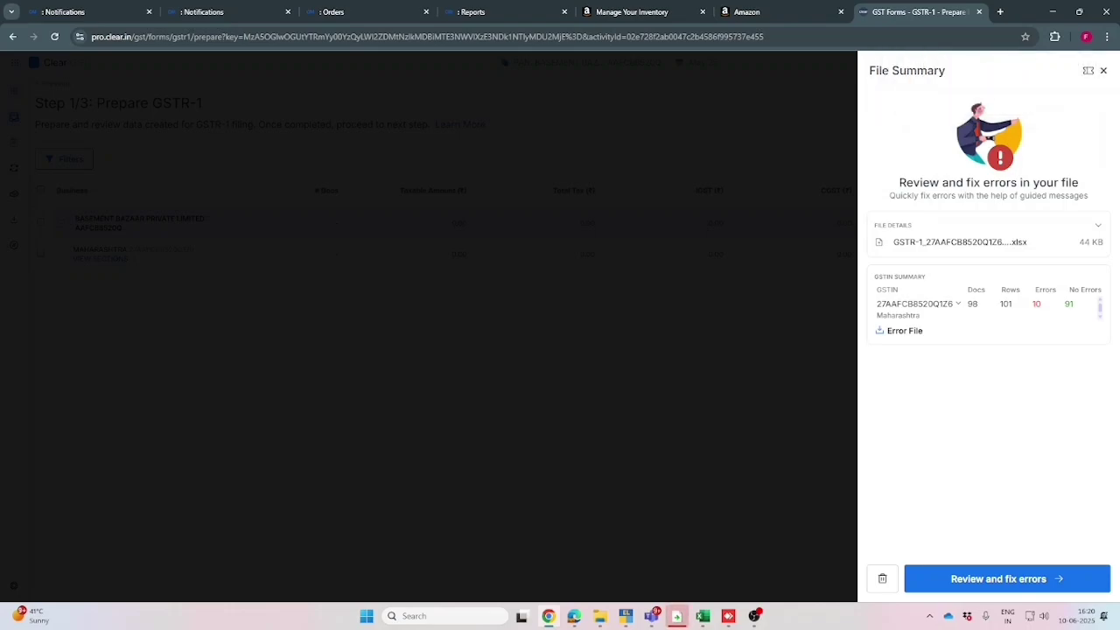
# Download the Maharashtra error file from the File Summary into the Downloads folder.
pyautogui.click(904, 331)
pyautogui.click(473, 116)
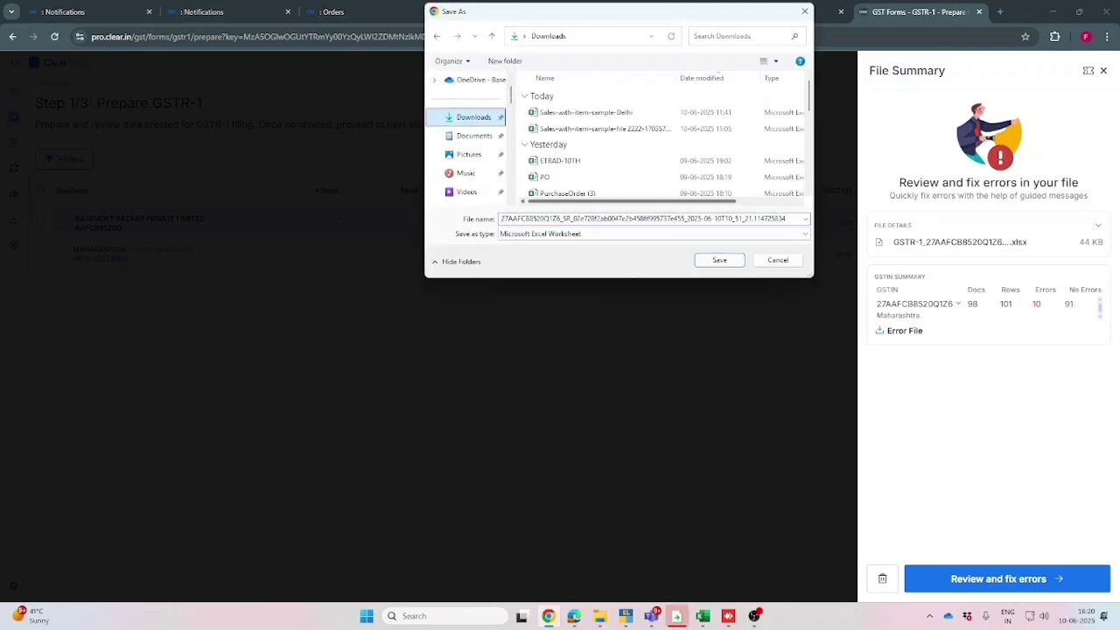
pyautogui.press('Return')
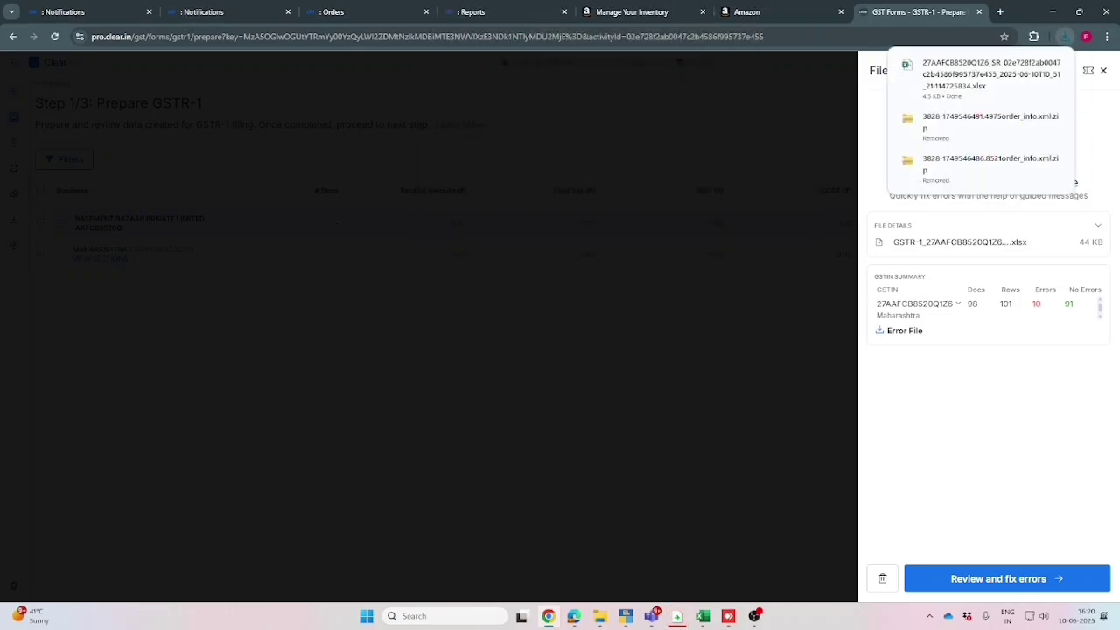
pyautogui.hotkey('alt', 'Tab')
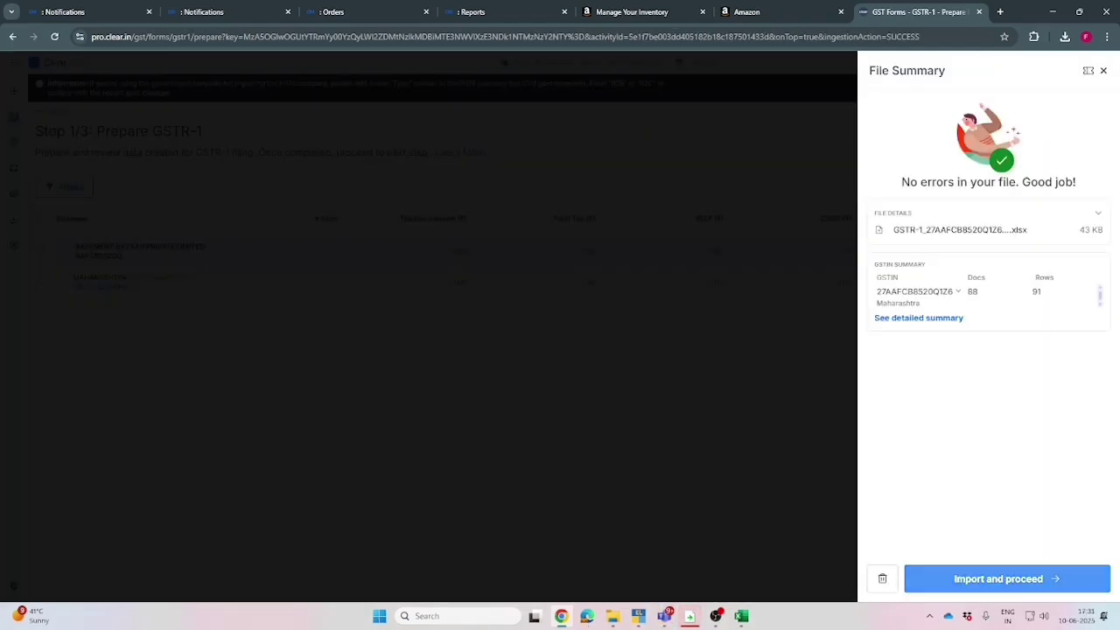
# Import the checked file and prepare the data with Use Manually Edited Summary as the source for document series and HSN.
pyautogui.click(1006, 579)
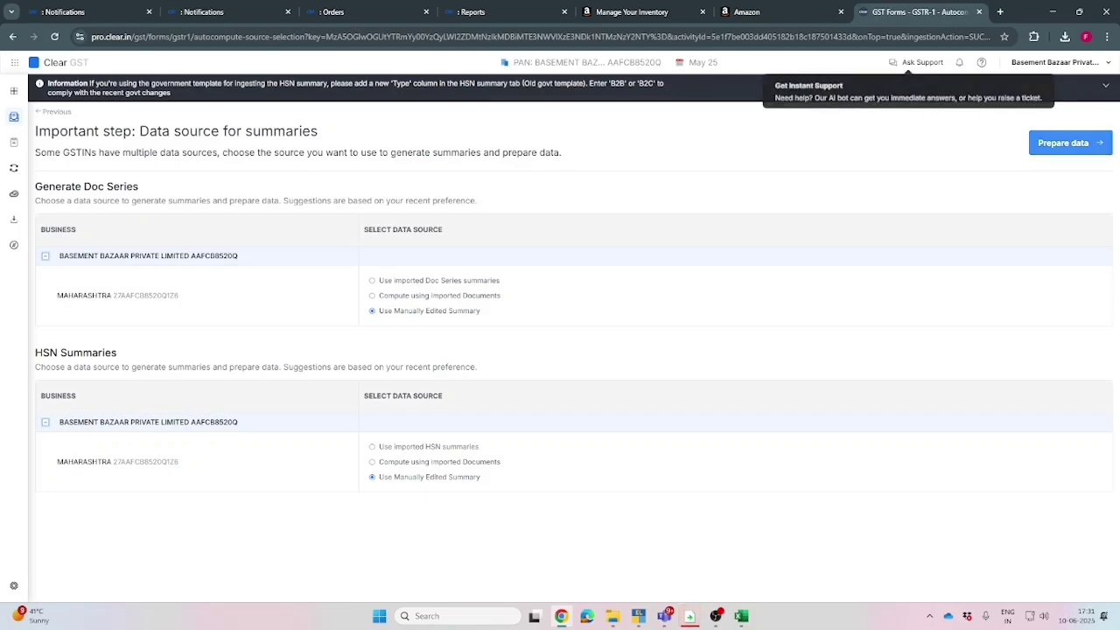
pyautogui.click(1064, 142)
pyautogui.click(1063, 143)
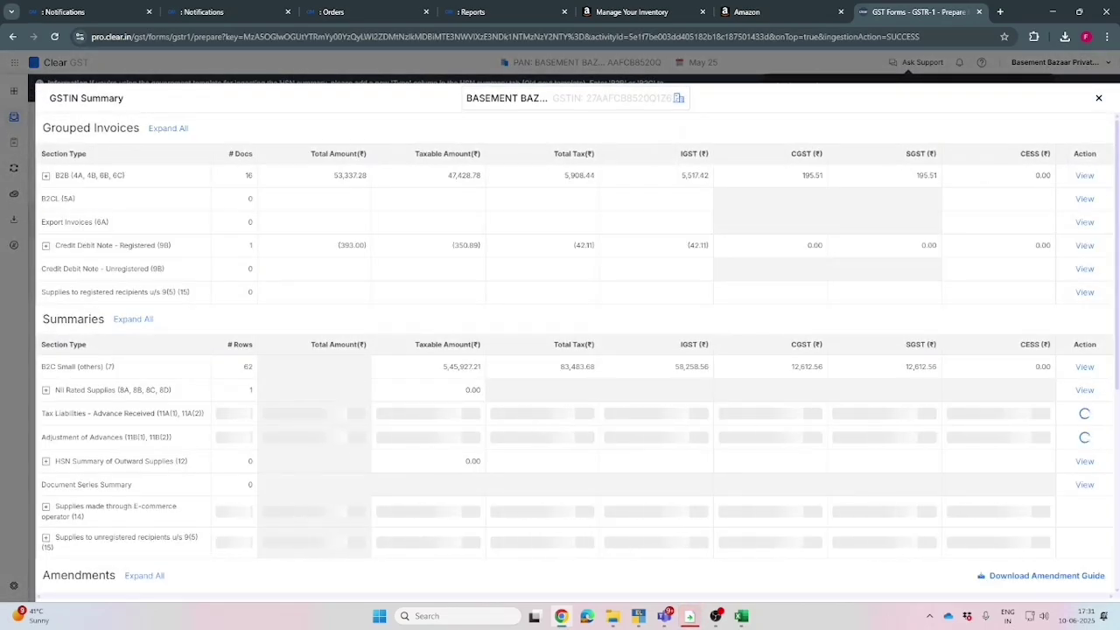
# Switch to TallyPrime and return to the Mumbai GSTR-1 report covering all vouchers for May 2025.
pyautogui.hotkey('alt', 'Tab')
pyautogui.press('Escape')
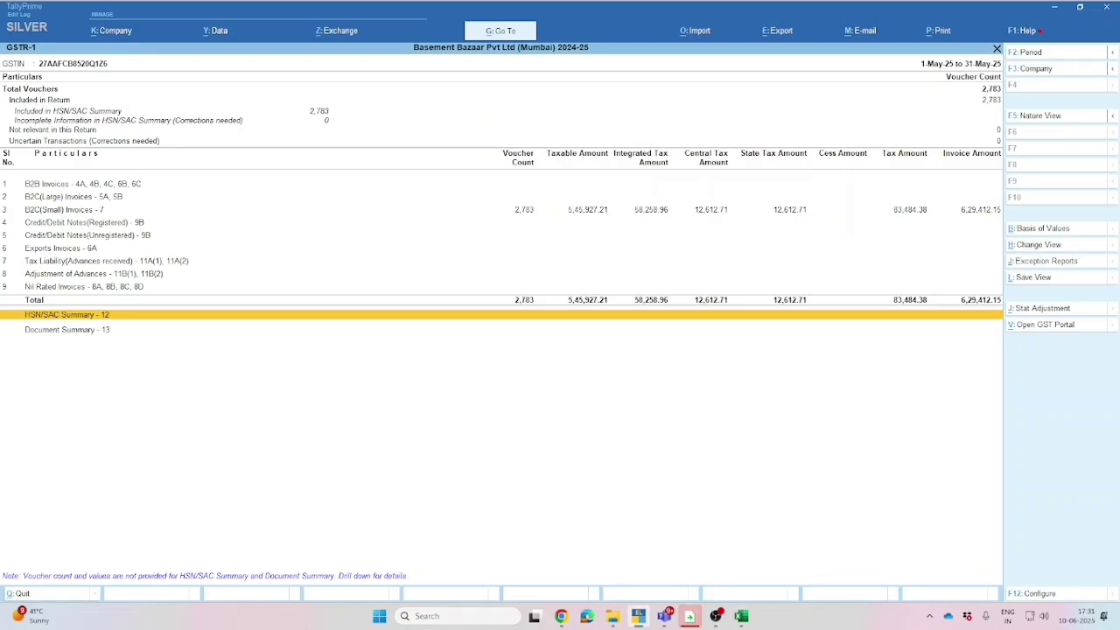
pyautogui.press('Escape')
pyautogui.press('Escape')
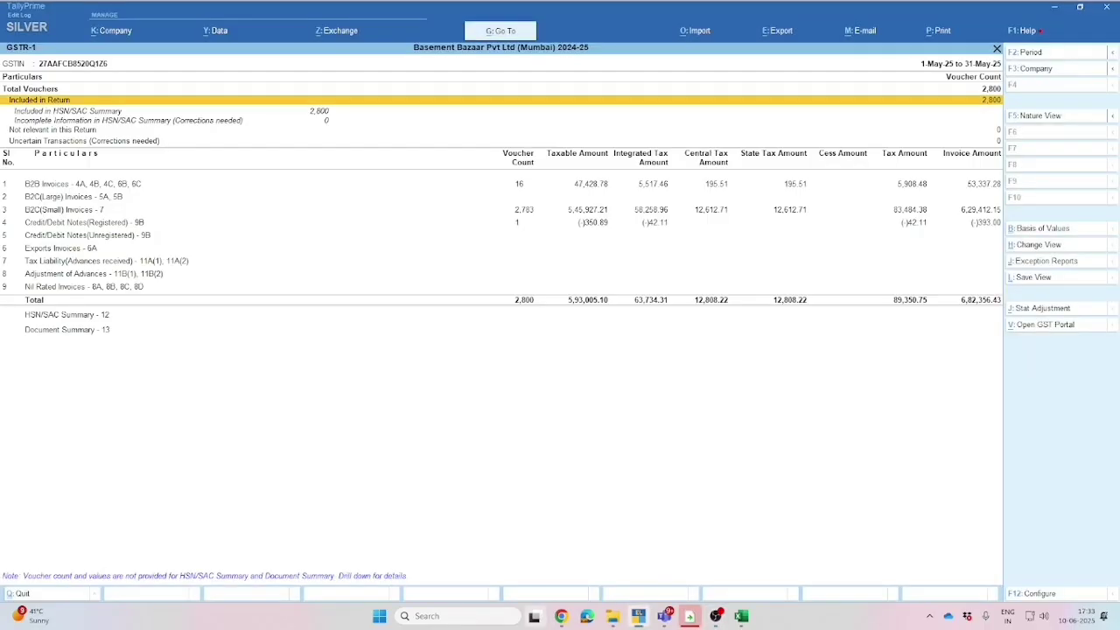
# Compare the B2B taxable amount, total tax and IGST in Clear's GSTIN Summary with TallyPrime's GSTR-1 report.
pyautogui.hotkey('alt', 'Tab')
pyautogui.hotkey('alt', 'Tab')
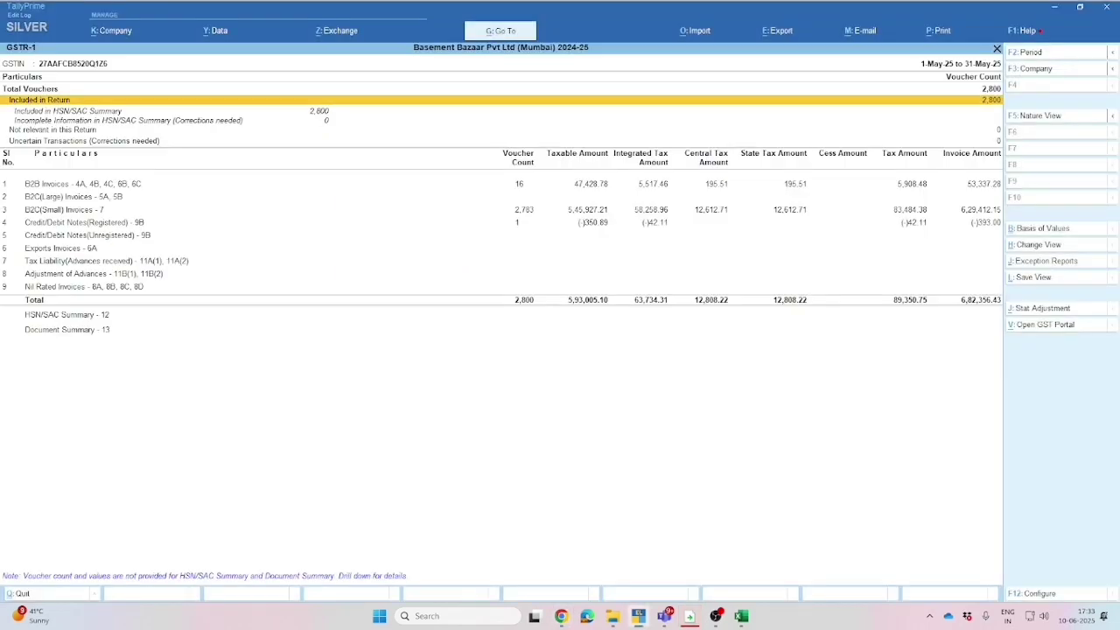
pyautogui.hotkey('alt', 'Tab')
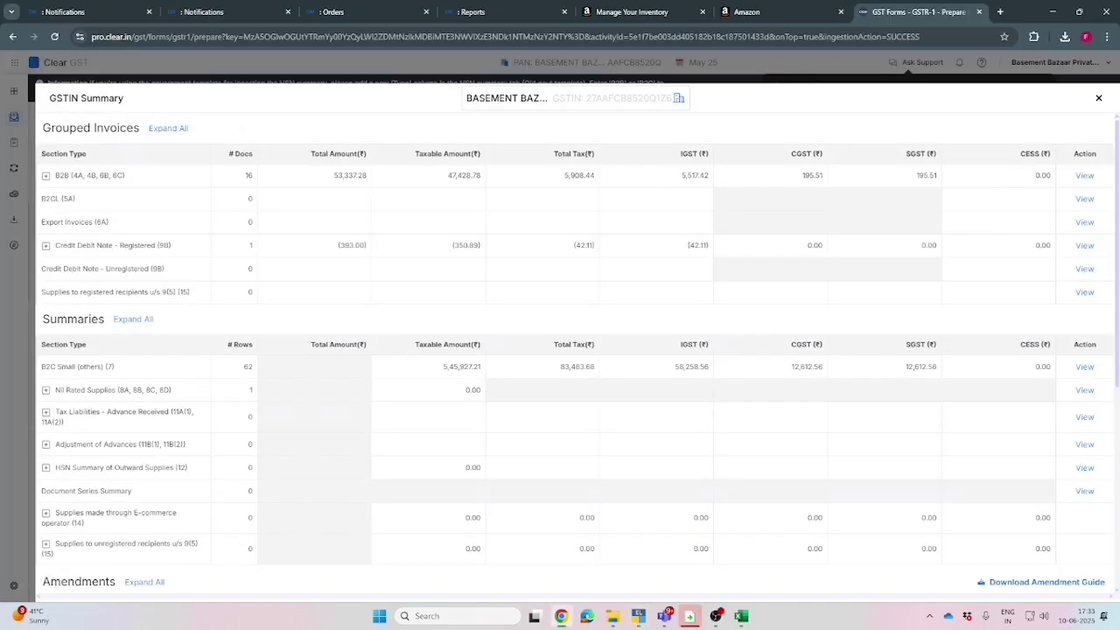
pyautogui.doubleClick(476, 175)
pyautogui.hotkey('alt', 'Tab')
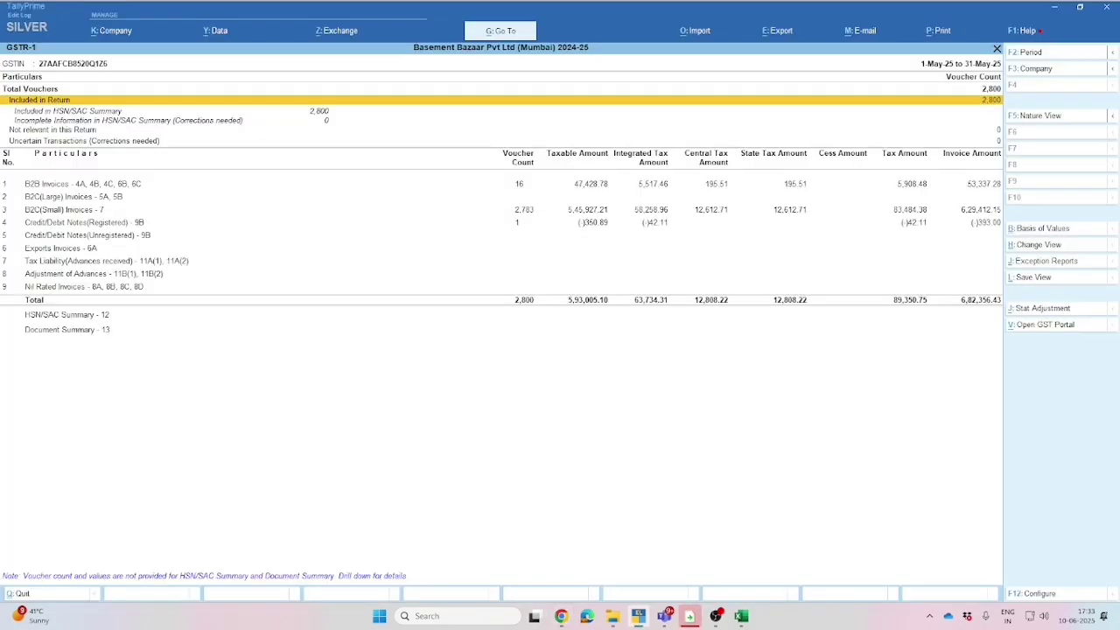
pyautogui.hotkey('alt', 'Tab')
pyautogui.moveTo(564, 175); pyautogui.dragTo(595, 175)
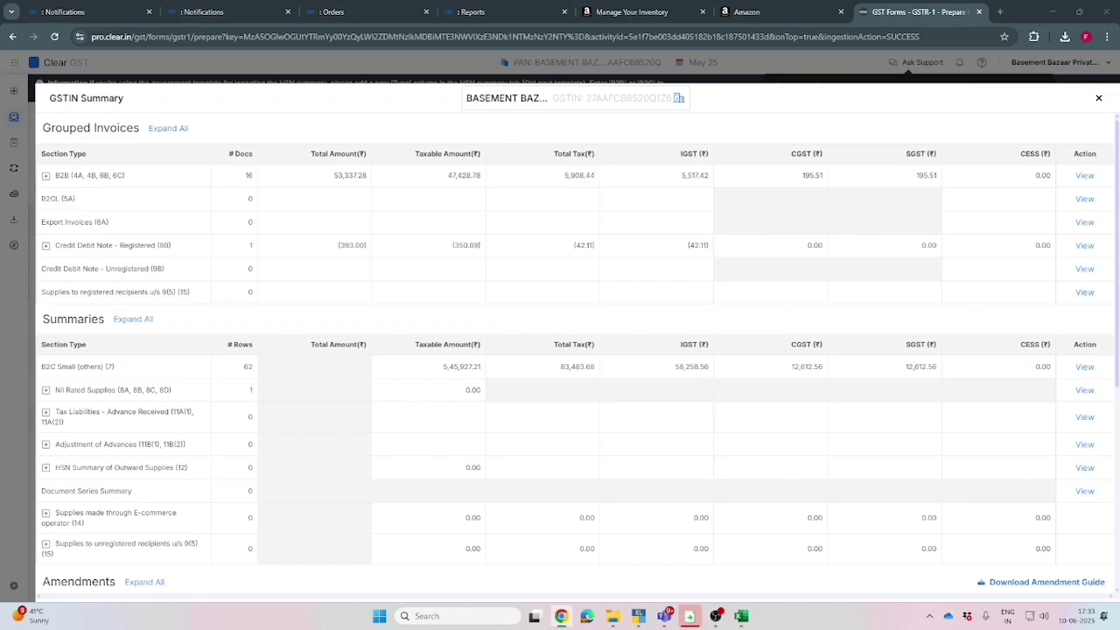
pyautogui.hotkey('alt', 'Tab')
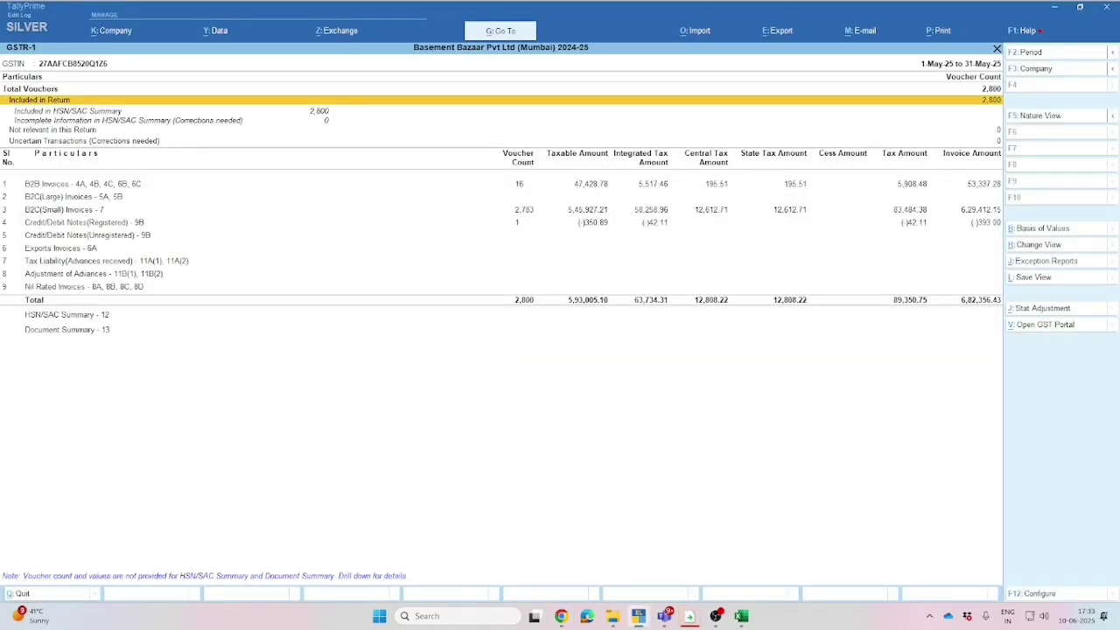
pyautogui.hotkey('alt', 'Tab')
pyautogui.moveTo(680, 175); pyautogui.dragTo(709, 175)
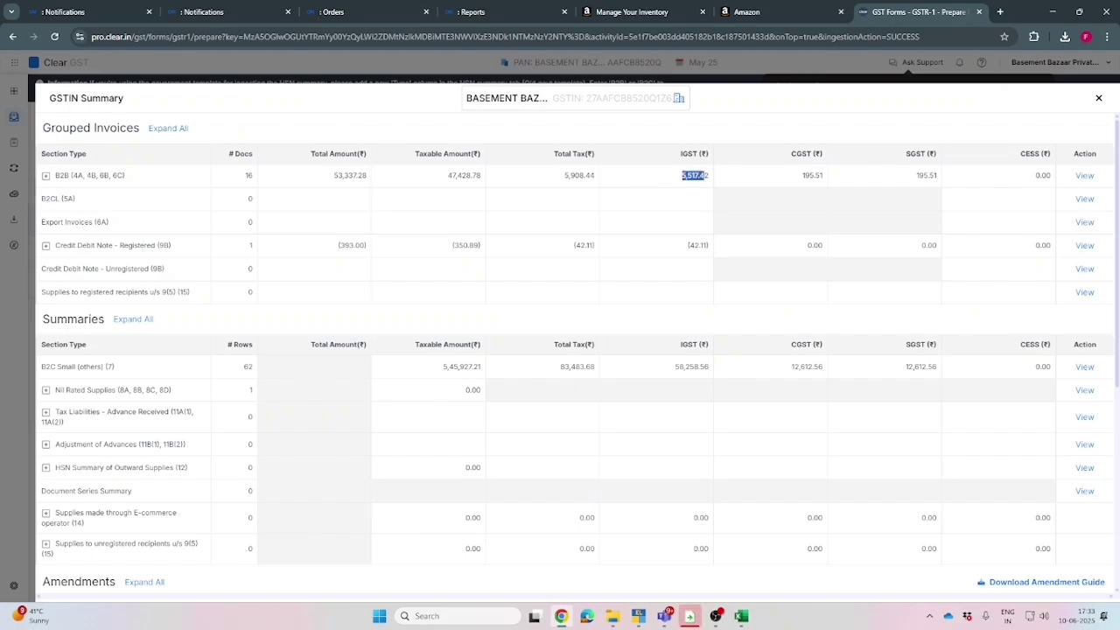
pyautogui.hotkey('alt', 'Tab')
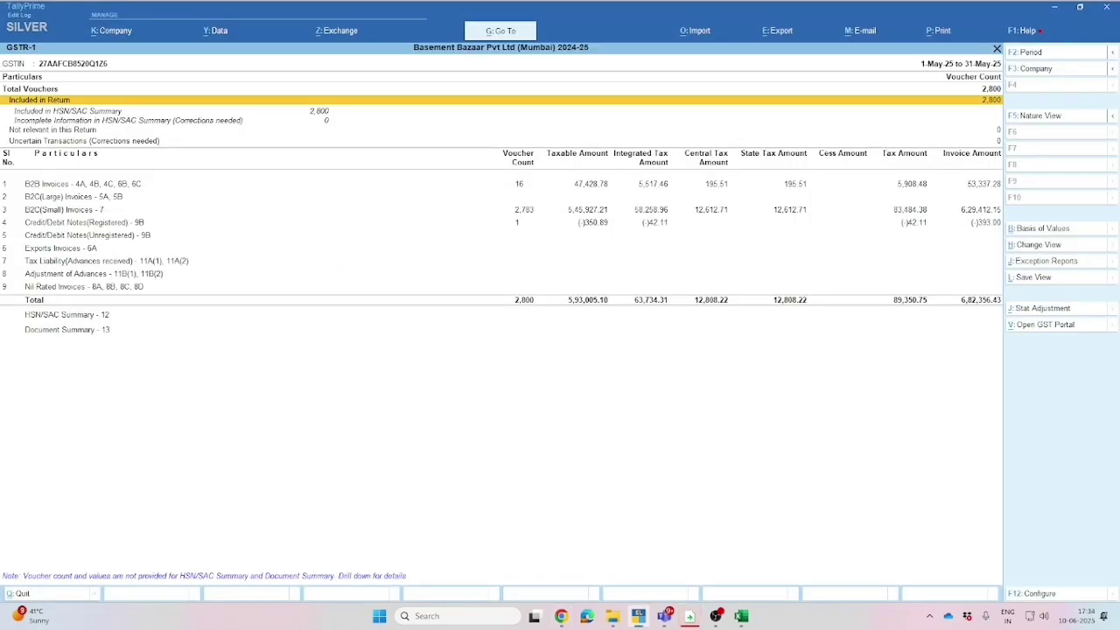
pyautogui.hotkey('alt', 'Tab')
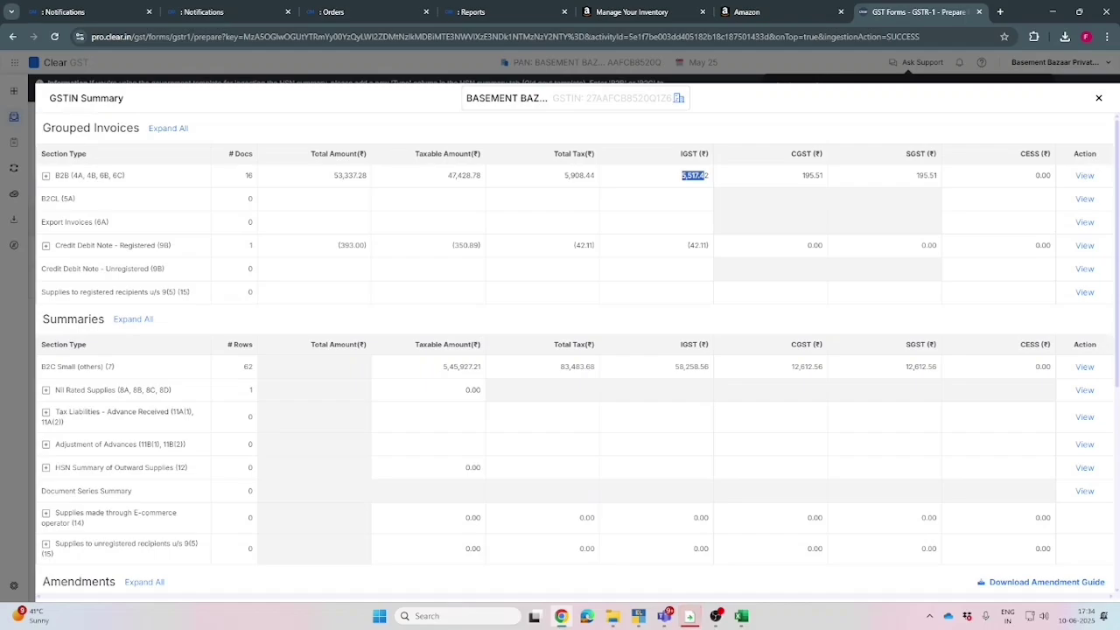
pyautogui.hotkey('alt', 'Tab')
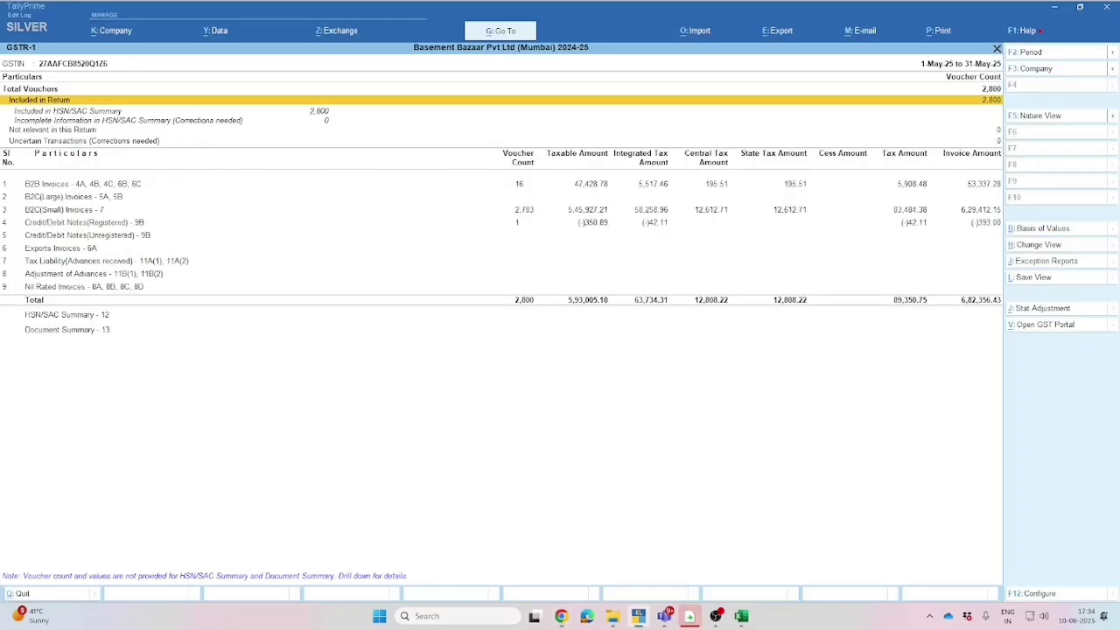
# Compare the B2B and registered credit note figures in Clear's GSTIN Summary with TallyPrime's GSTR-1 report.
pyautogui.hotkey('alt', 'Tab')
pyautogui.scroll(-1, 560, 350)
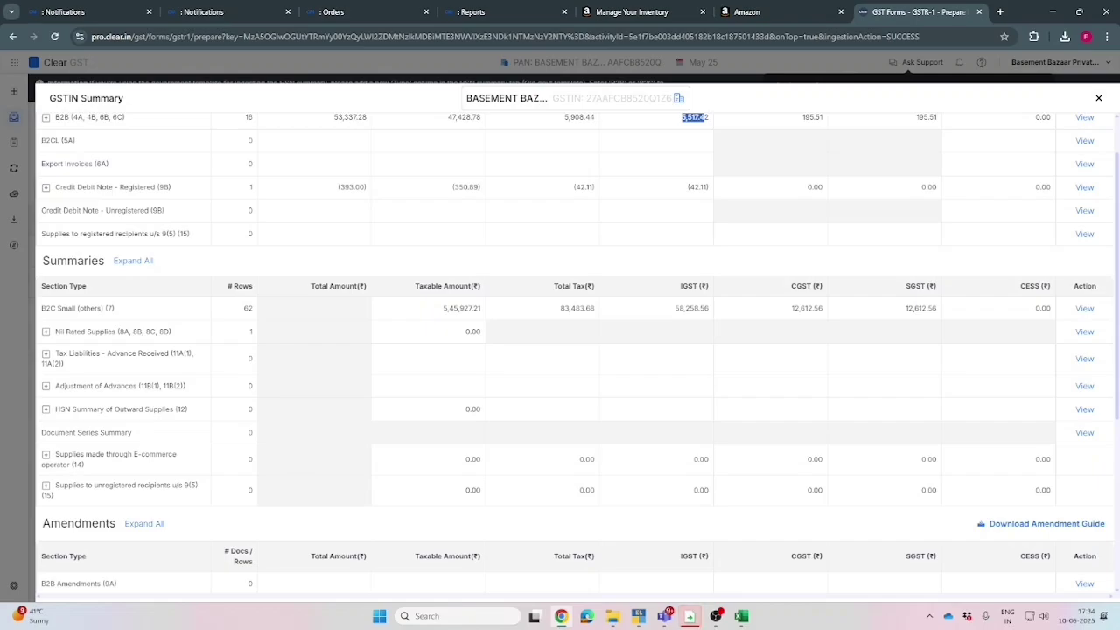
pyautogui.scroll(1, 577, 353)
pyautogui.hotkey('alt', 'Tab')
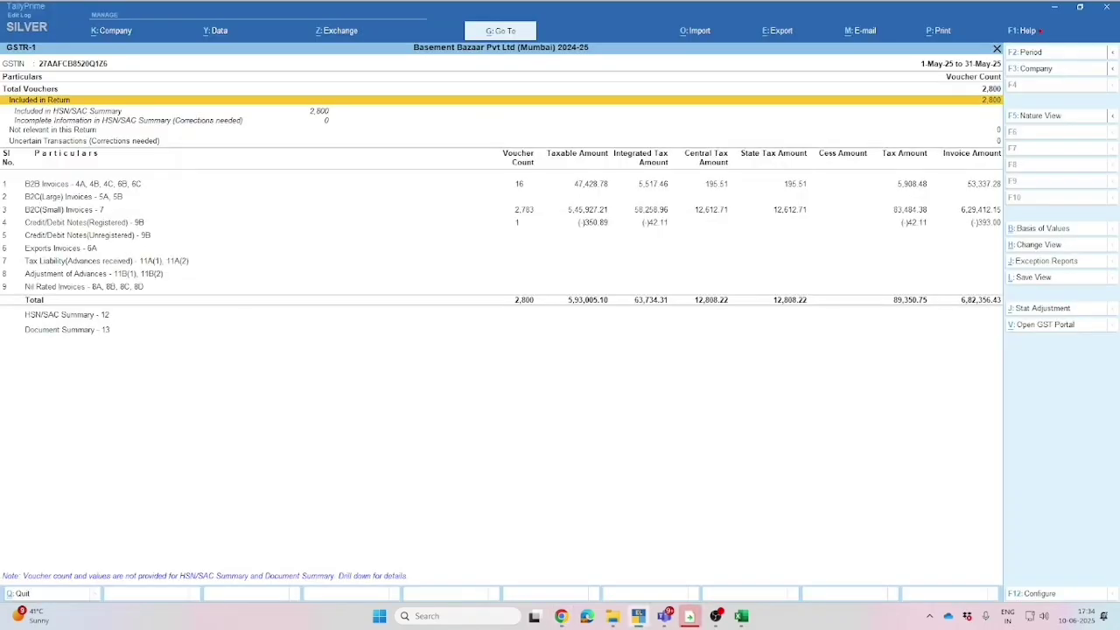
pyautogui.hotkey('alt', 'Tab')
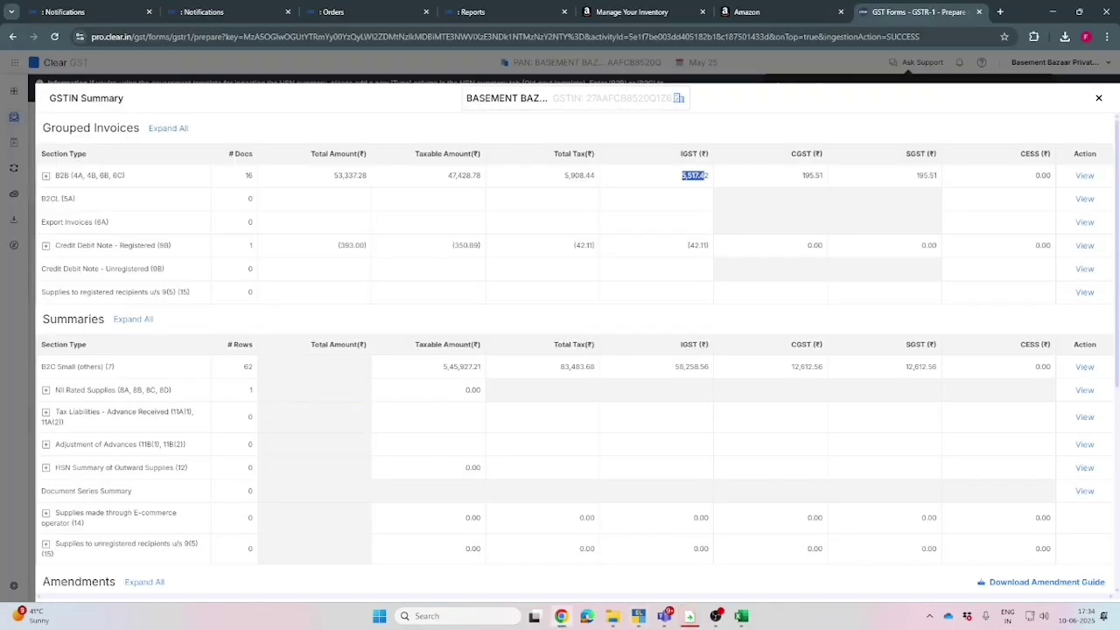
# Highlight the B2C(Small) Invoices row in TallyPrime and compare its taxable amount with the B2C Small row in Clear's GSTIN Summary.
pyautogui.hotkey('alt', 'Tab')
pyautogui.press('Down')
pyautogui.press('Down')
pyautogui.press('Down')
pyautogui.hotkey('alt', 'Tab')
pyautogui.scroll(-1, 560, 350)
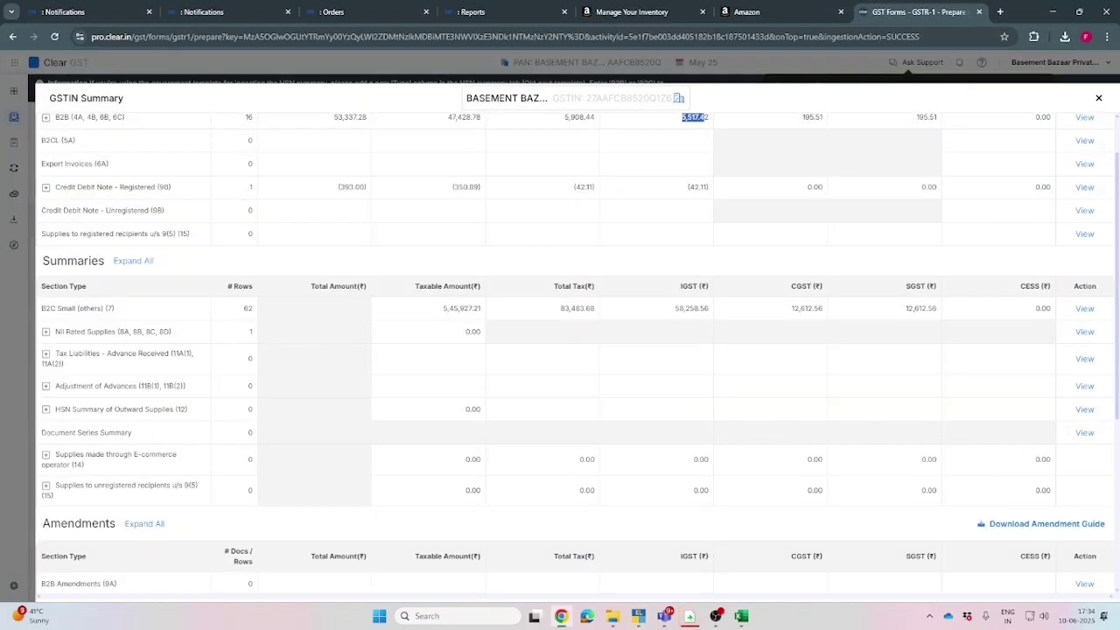
pyautogui.hotkey('alt', 'Tab')
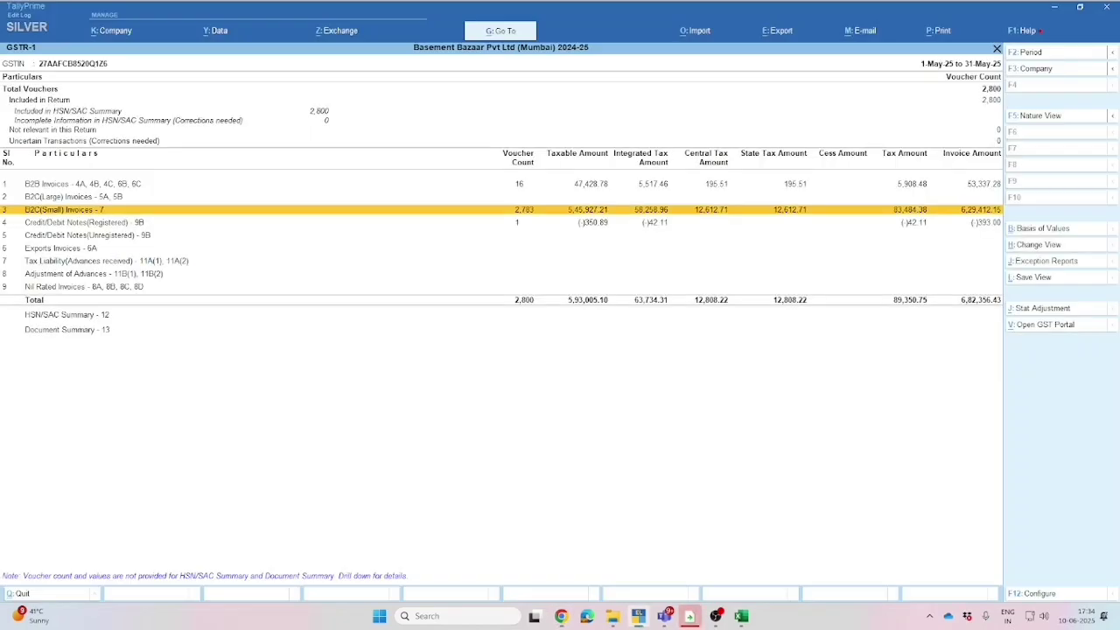
pyautogui.hotkey('alt', 'Tab')
pyautogui.hotkey('alt', 'Tab')
pyautogui.hotkey('alt', 'Tab')
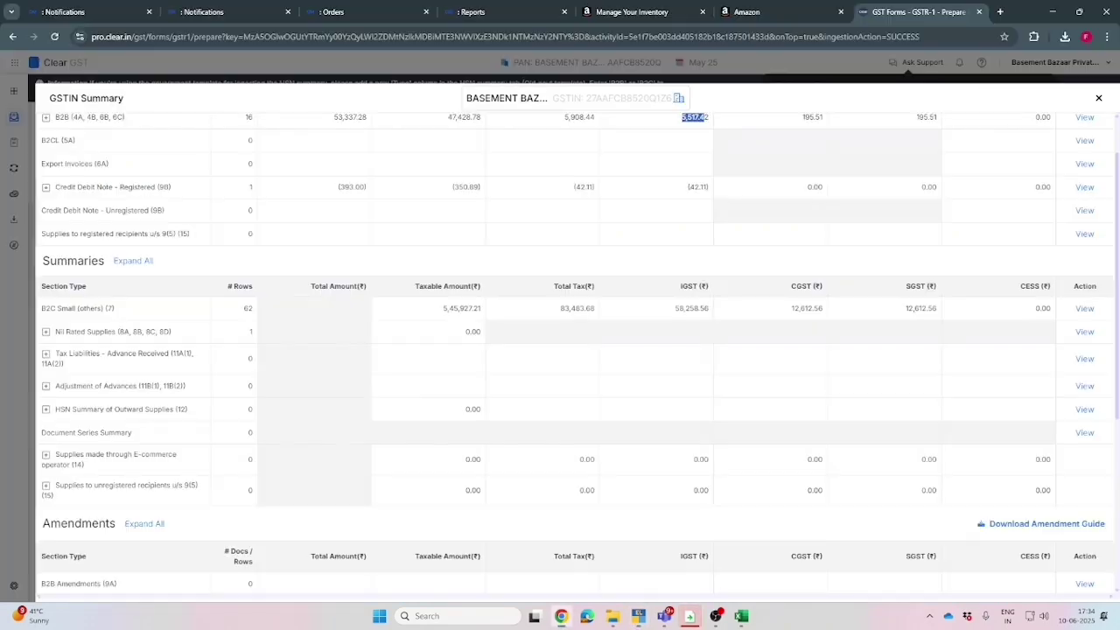
# Compare the B2C Small total tax and CGST in Clear's GSTIN Summary with the tax amounts in TallyPrime.
pyautogui.doubleClick(575, 308)
pyautogui.hotkey('alt', 'Tab')
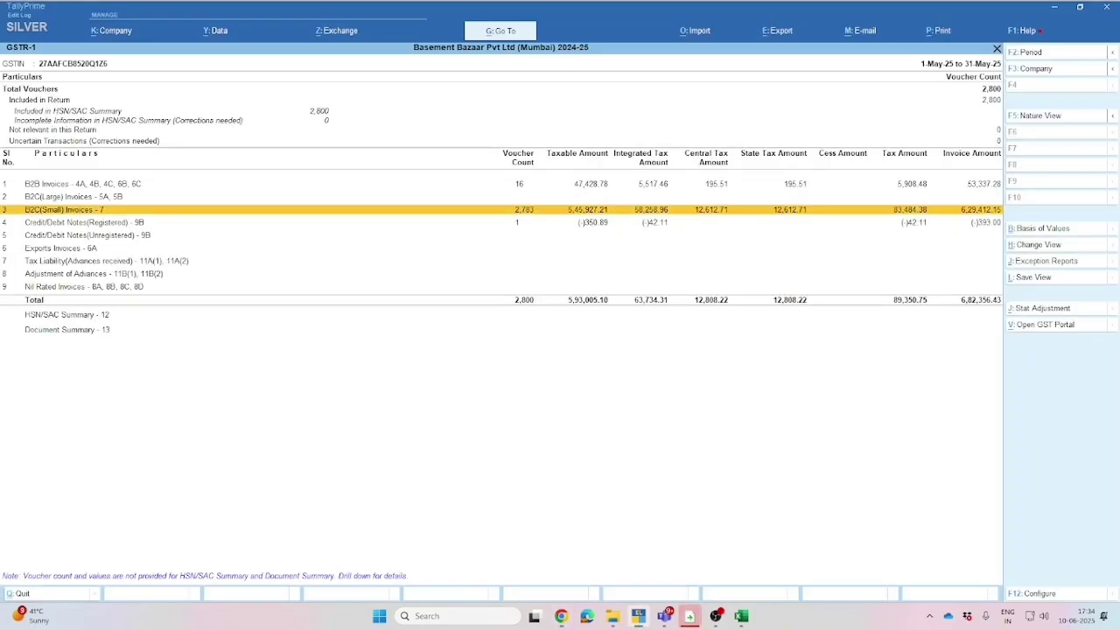
pyautogui.hotkey('alt', 'Tab')
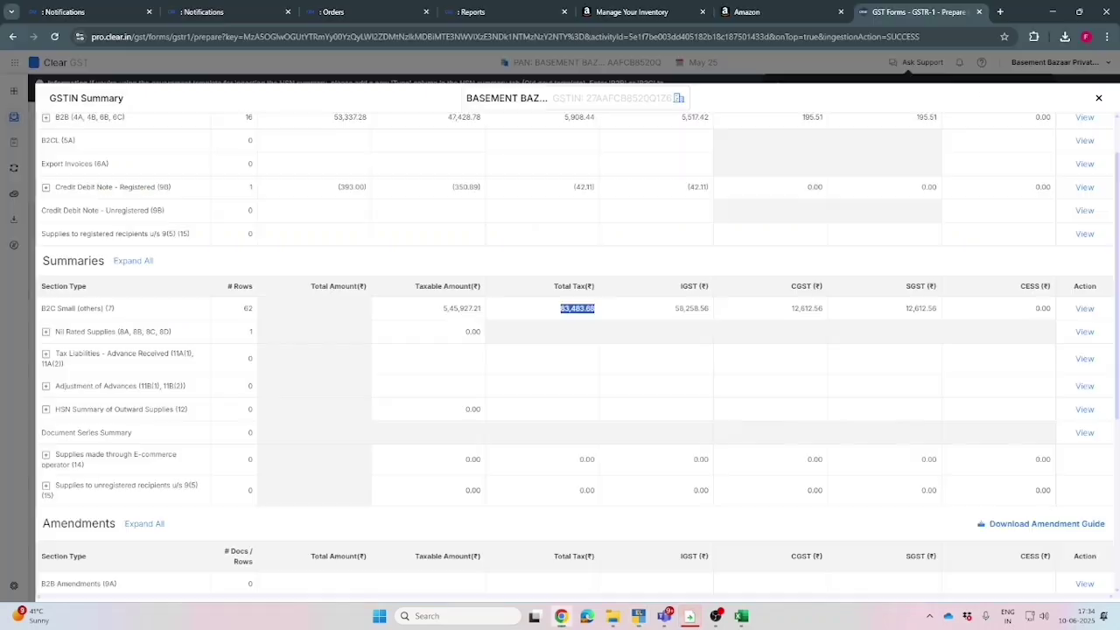
pyautogui.hotkey('alt', 'Tab')
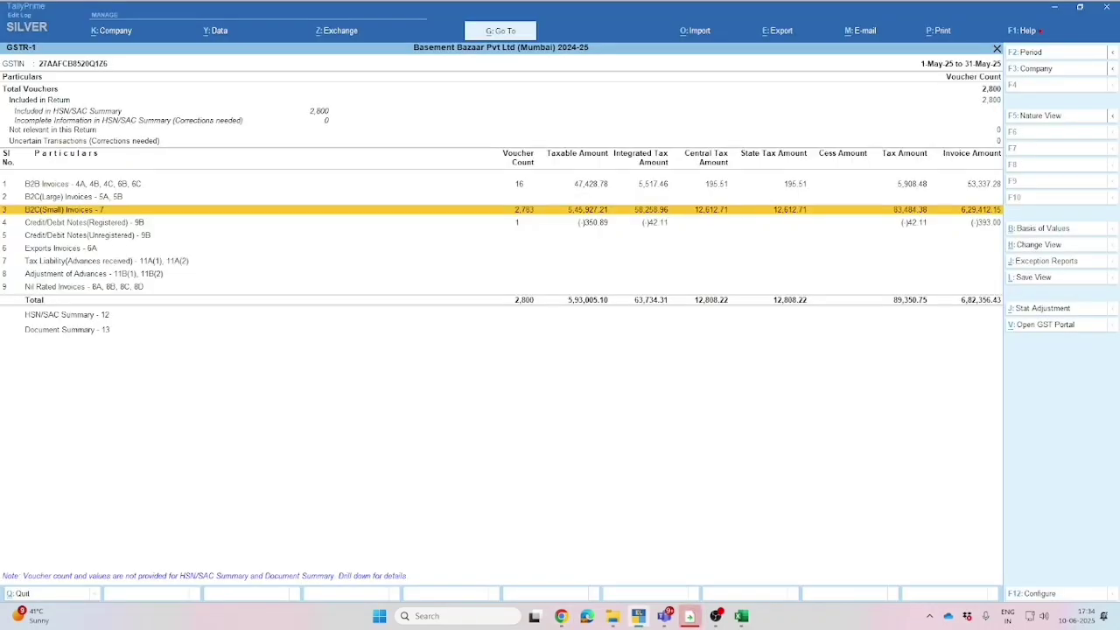
pyautogui.hotkey('alt', 'Tab')
pyautogui.doubleClick(806, 307)
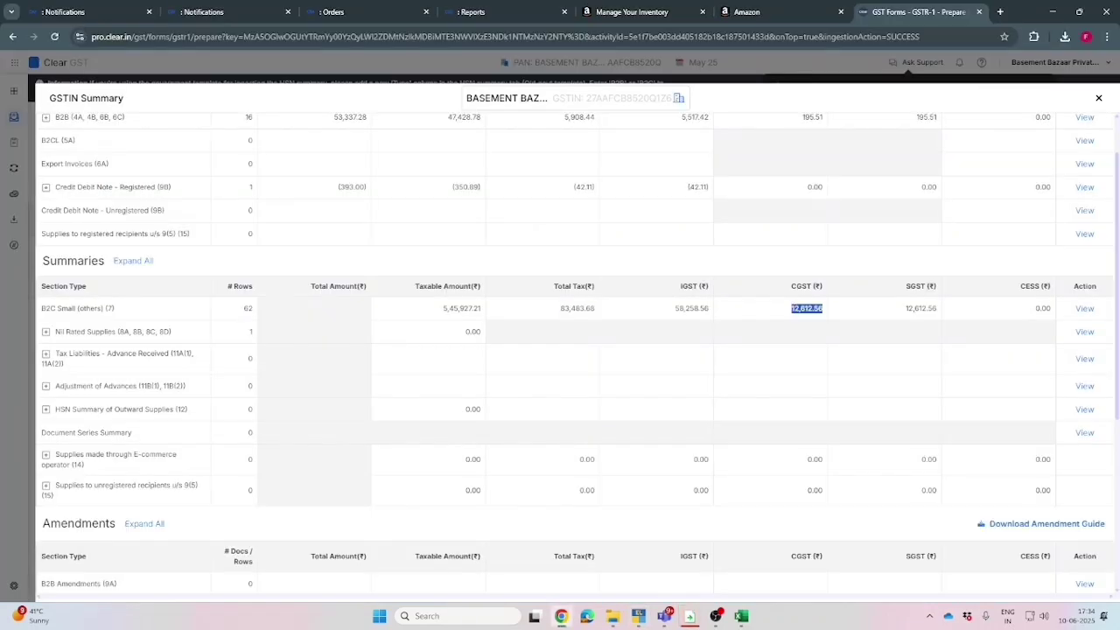
pyautogui.hotkey('alt', 'Tab')
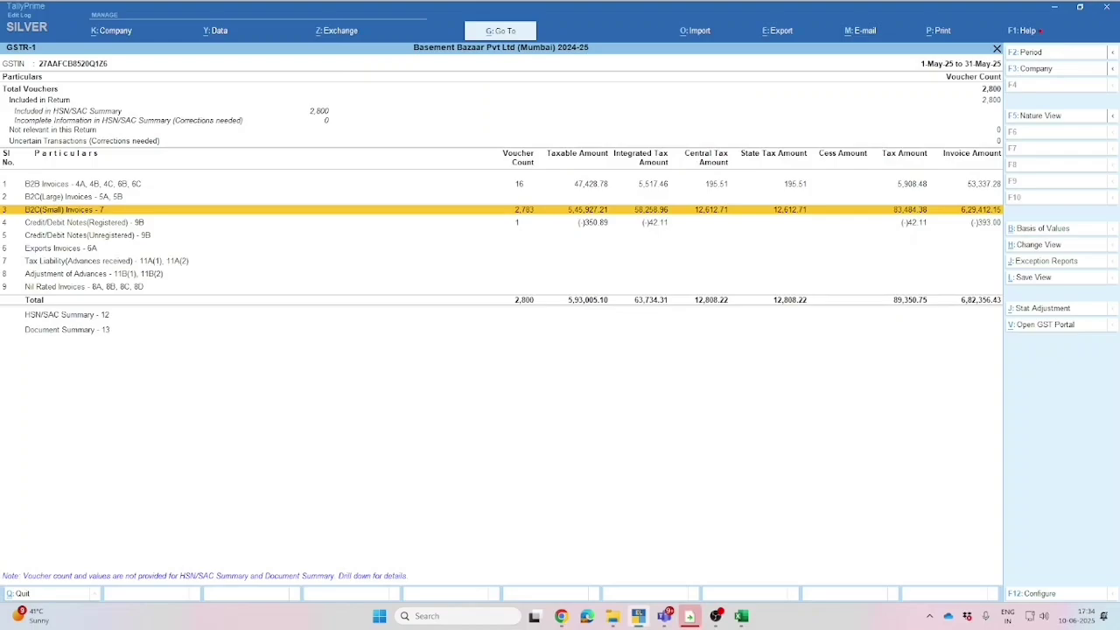
pyautogui.hotkey('alt', 'Tab')
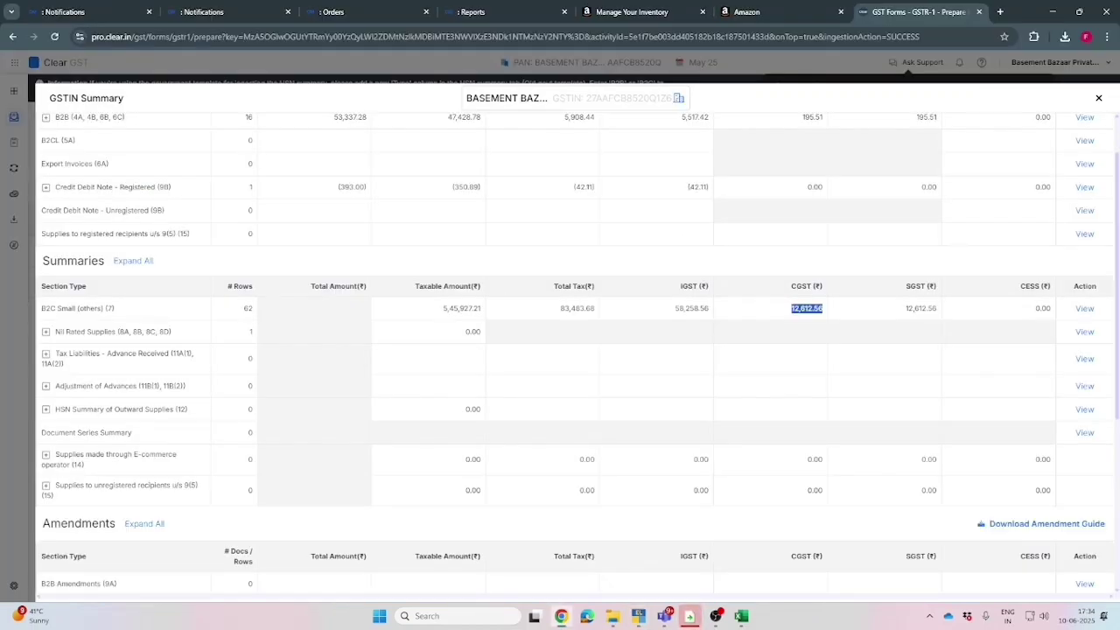
pyautogui.hotkey('alt', 'Tab')
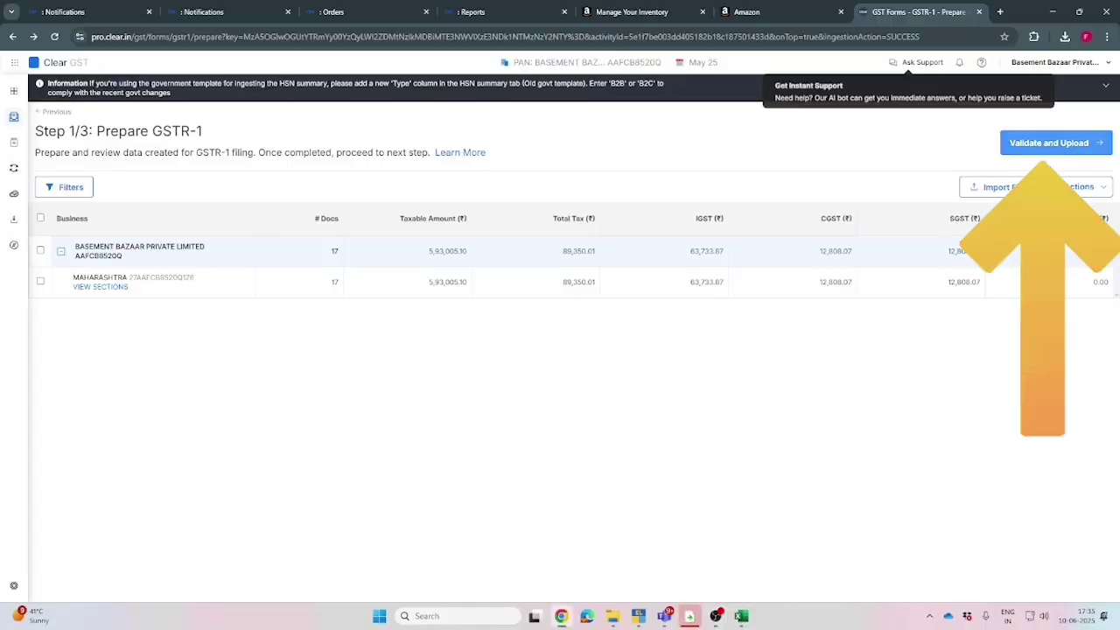
# Validate the prepared Maharashtra GSTR-1 data for May 2025 and upload it to the GSTN portal.
pyautogui.click(1055, 142)
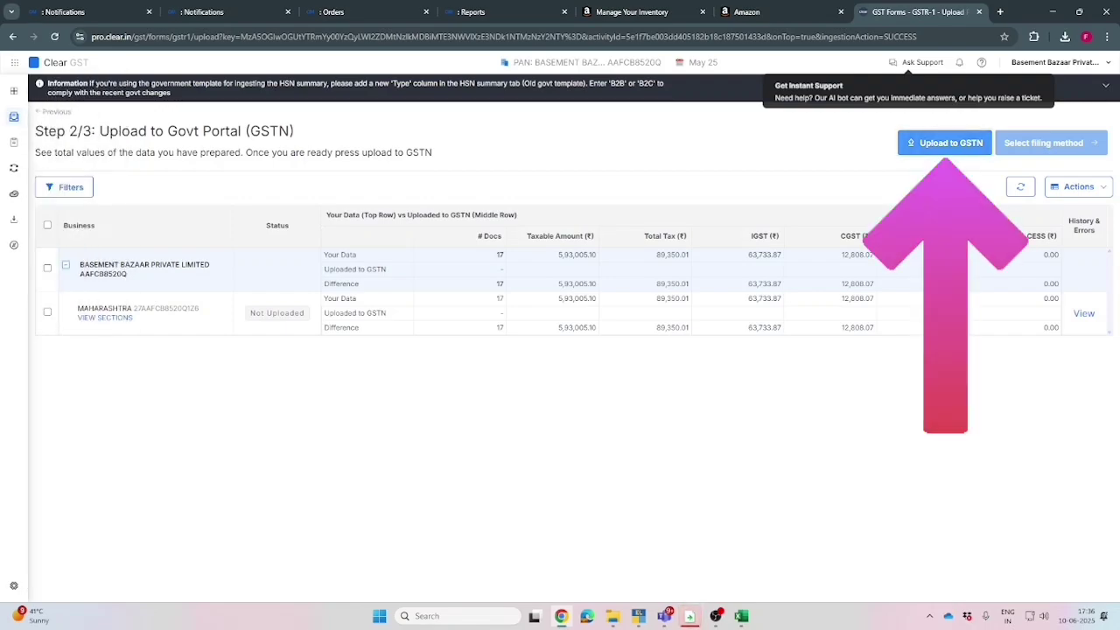
pyautogui.click(944, 142)
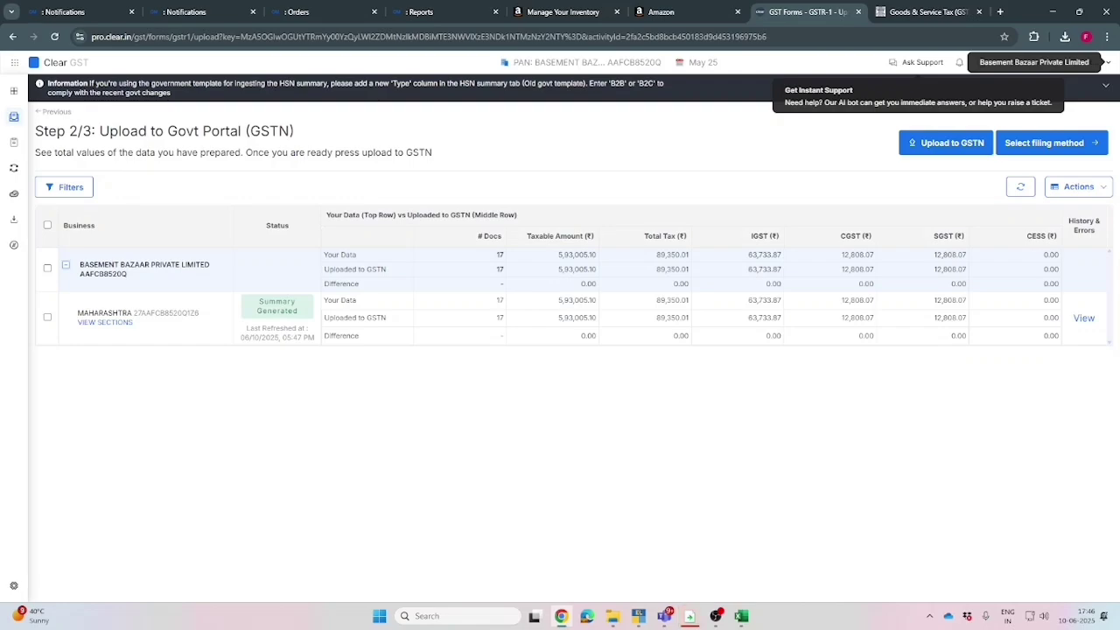
# Set up the GSTR-1 filing with the listed authorised signatory and File with EVC, acknowledge the details and proceed to filing.
pyautogui.click(1044, 143)
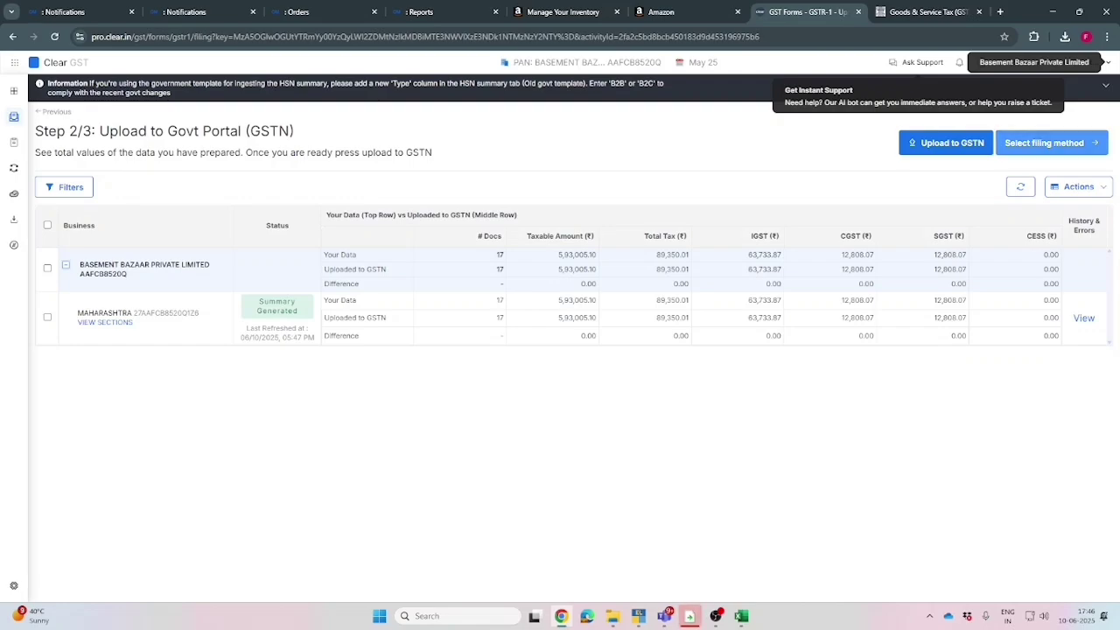
pyautogui.click(310, 338)
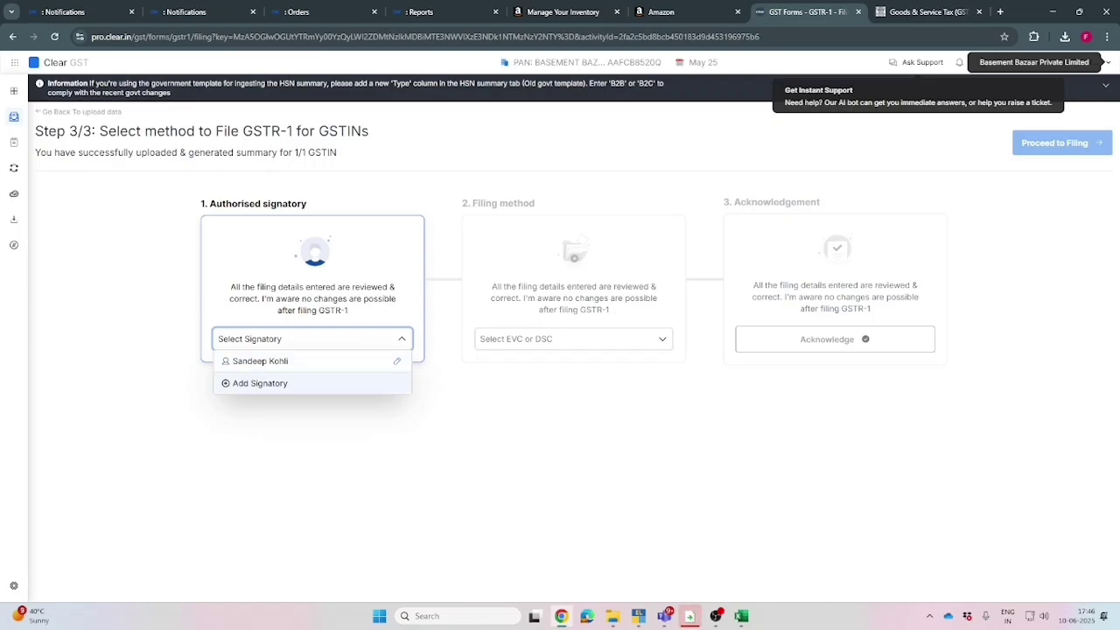
pyautogui.click(260, 361)
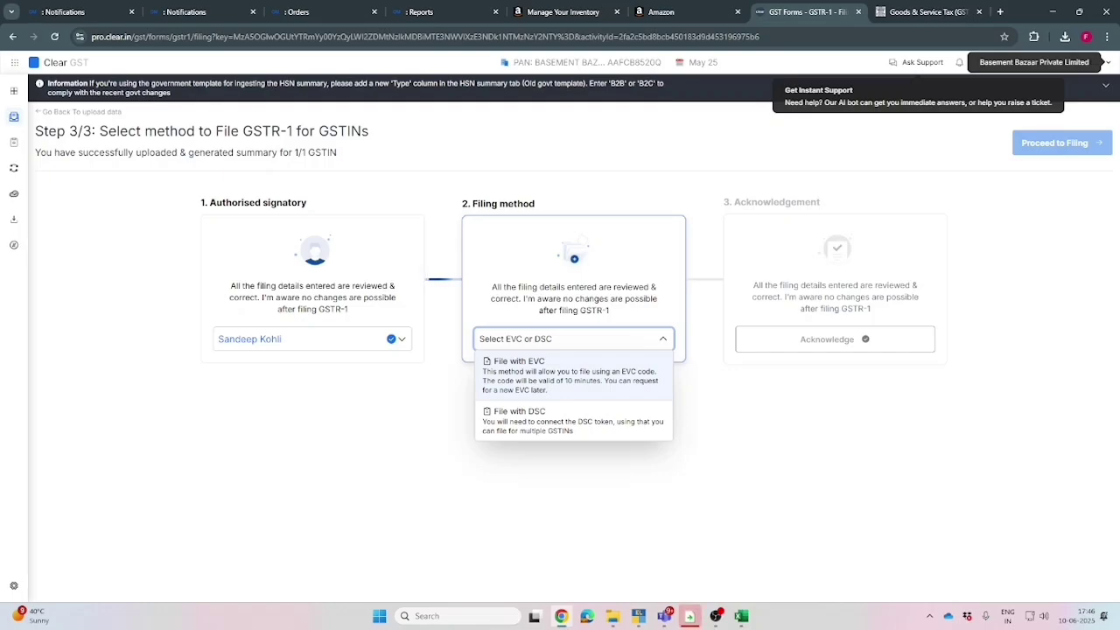
pyautogui.click(519, 361)
pyautogui.click(827, 340)
pyautogui.click(1061, 143)
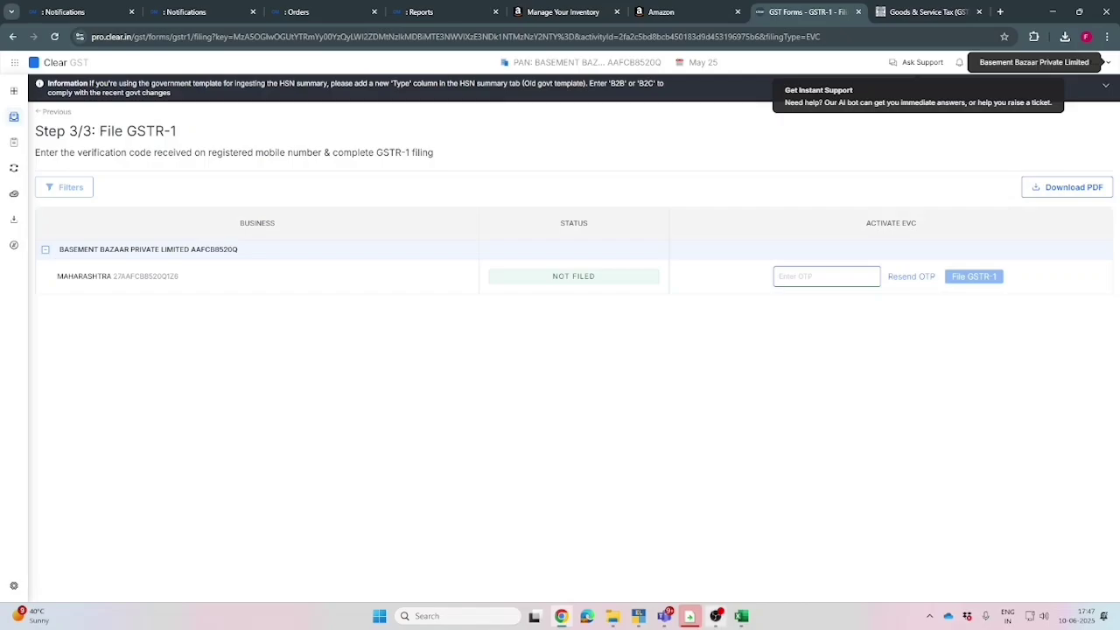
pyautogui.click(716, 616)
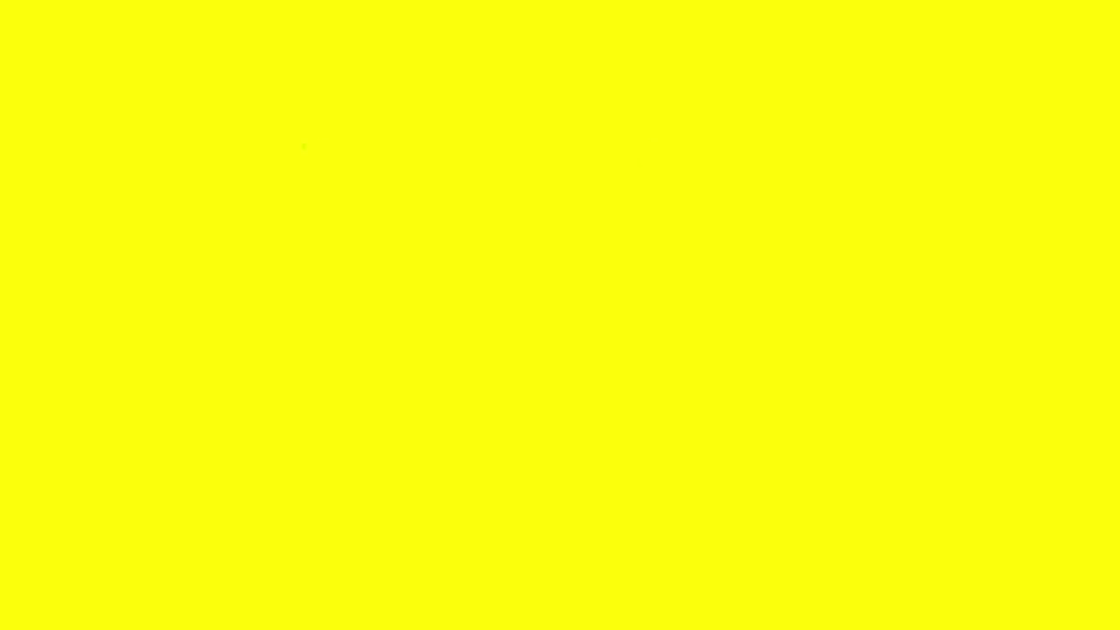